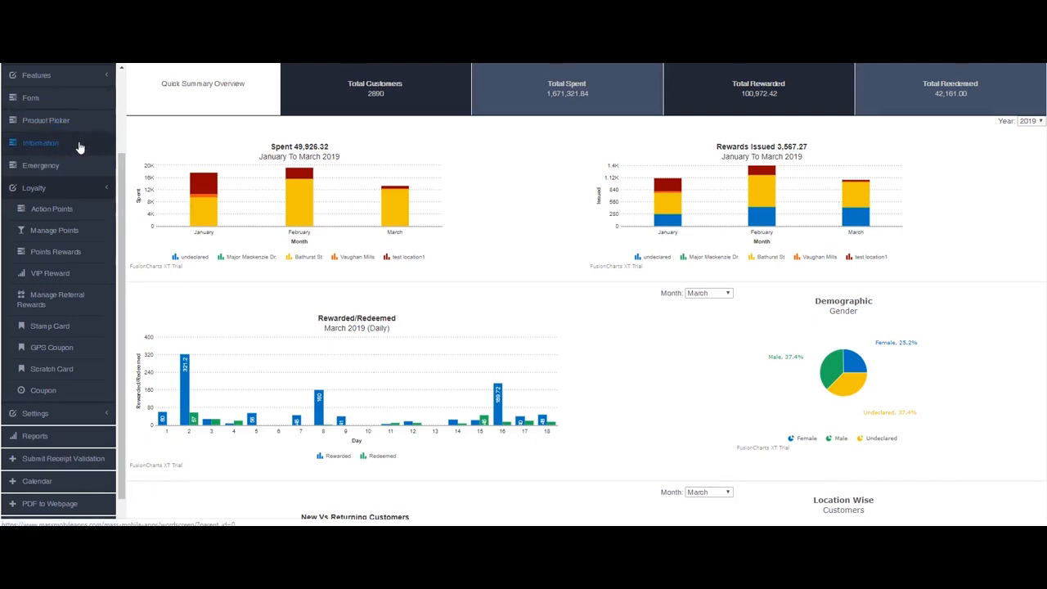
- Navigate from the dashboard to the Loyalty Points Rewards list via the sidebar
click(64, 189)
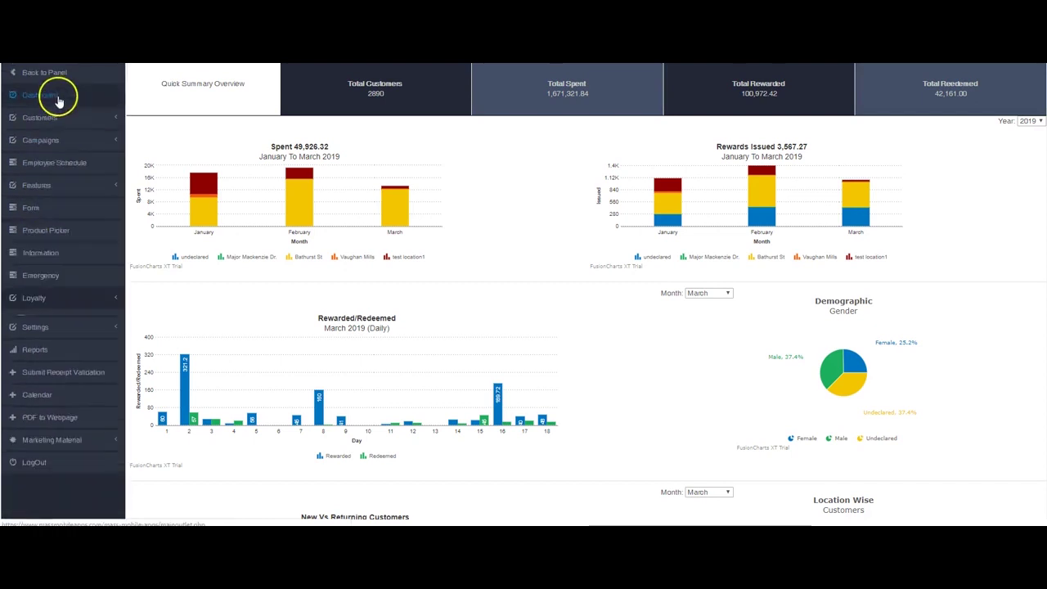
click(45, 297)
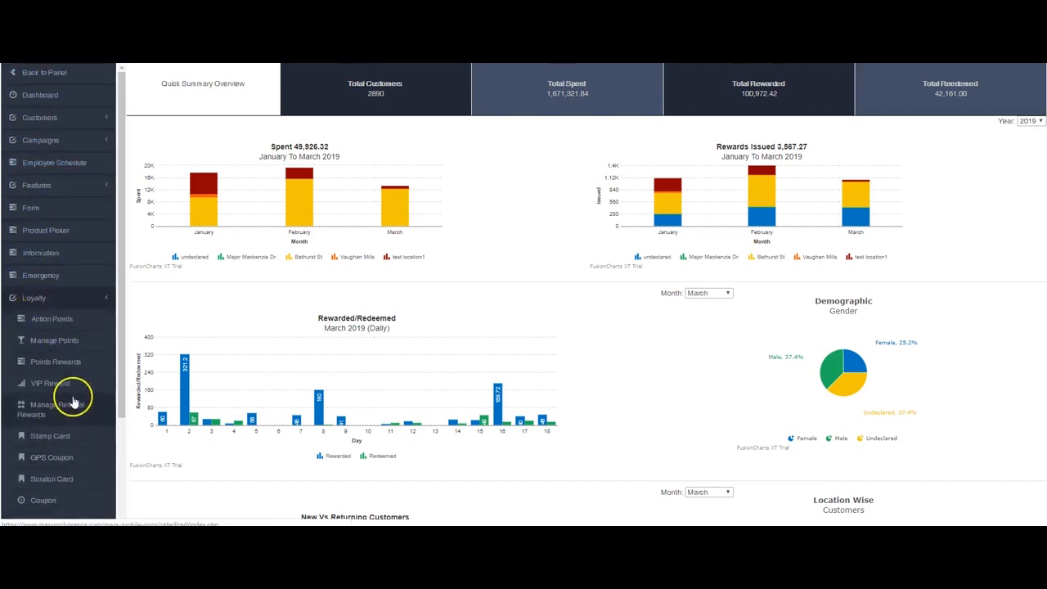
click(55, 361)
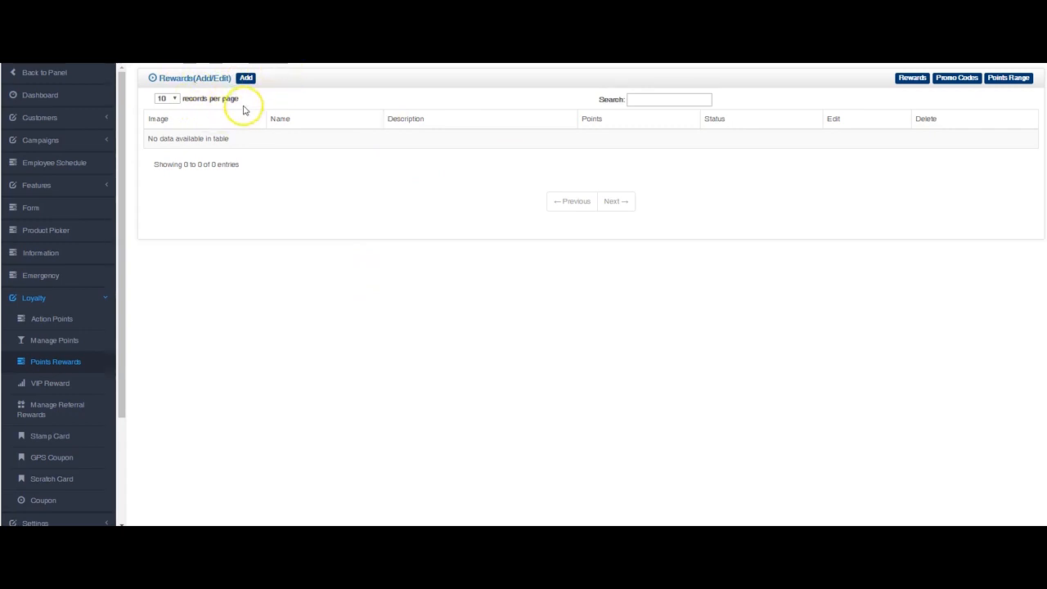
- Start a new reward named Ice Cream and attach the ic.jpg picture from the rewards image folder
click(245, 78)
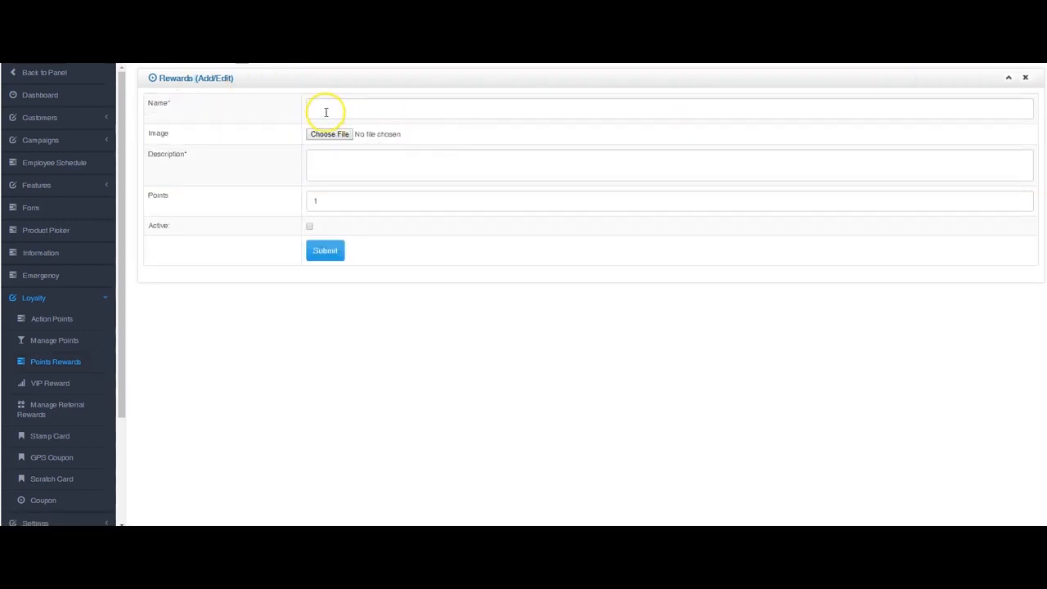
click(326, 112)
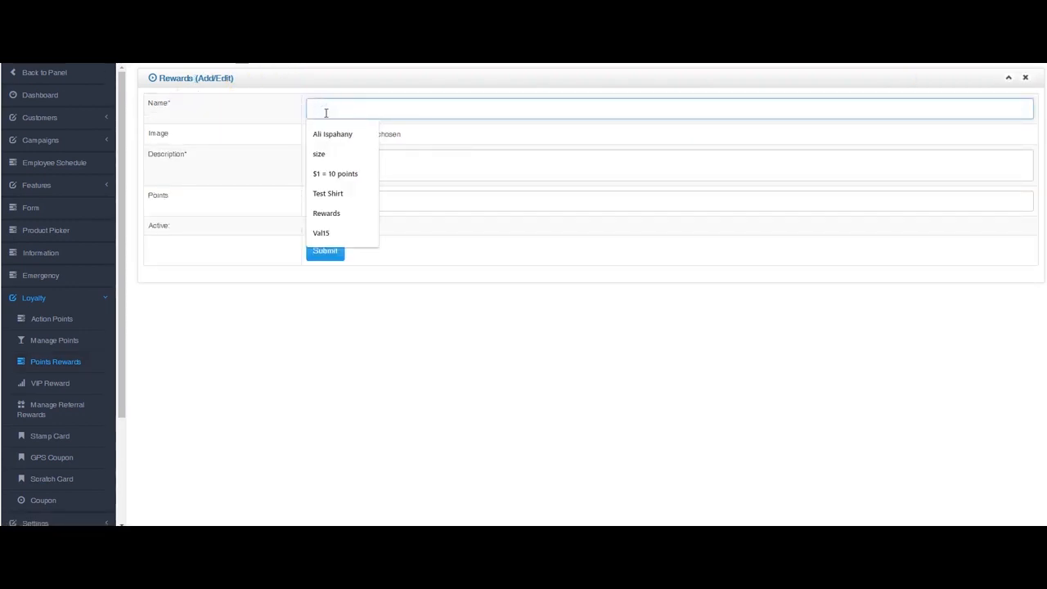
text(lo)
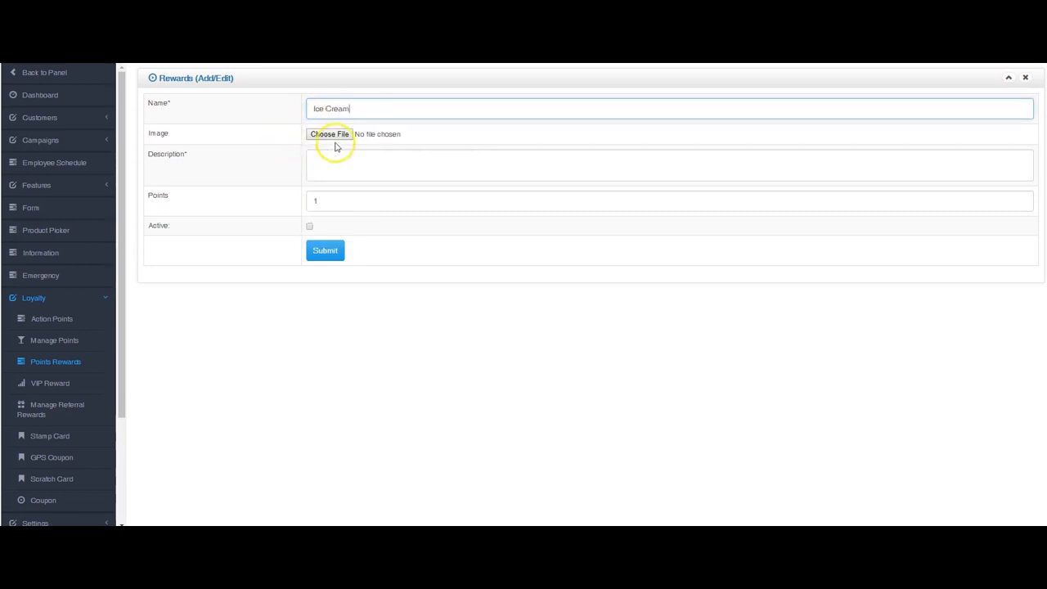
click(331, 135)
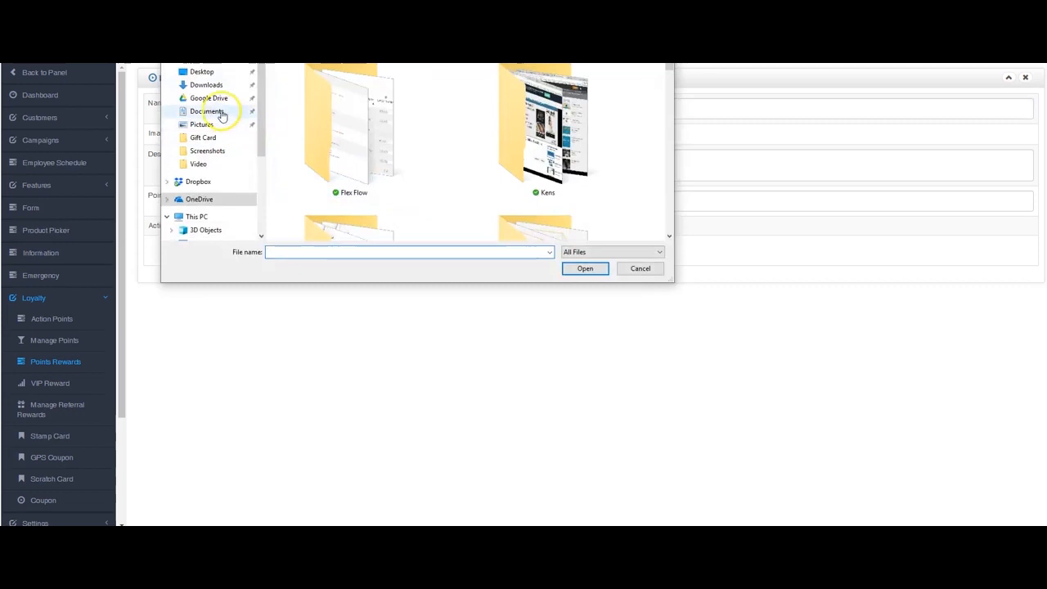
click(205, 72)
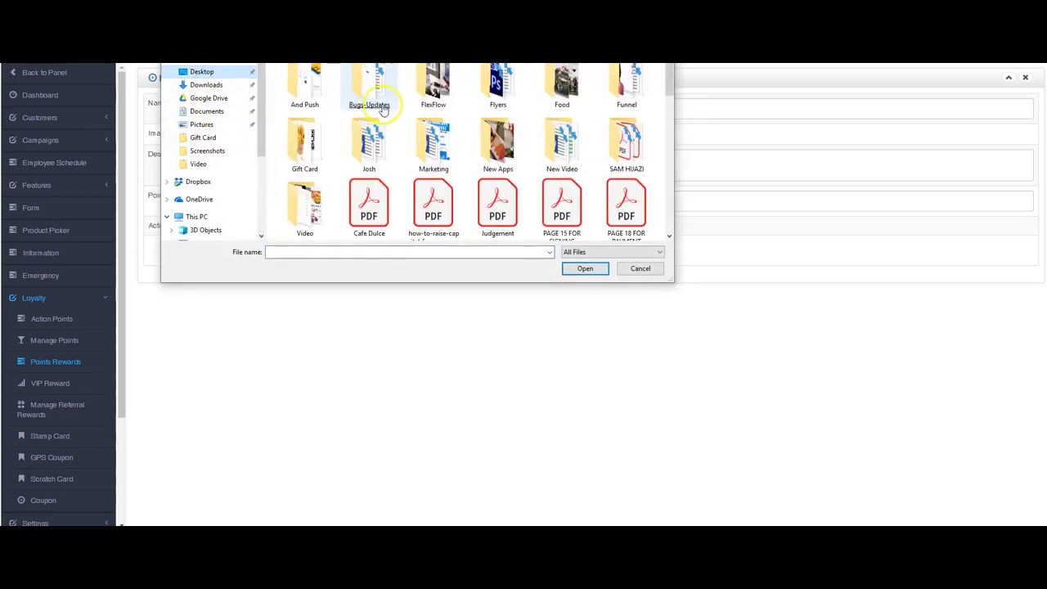
double_click(305, 148)
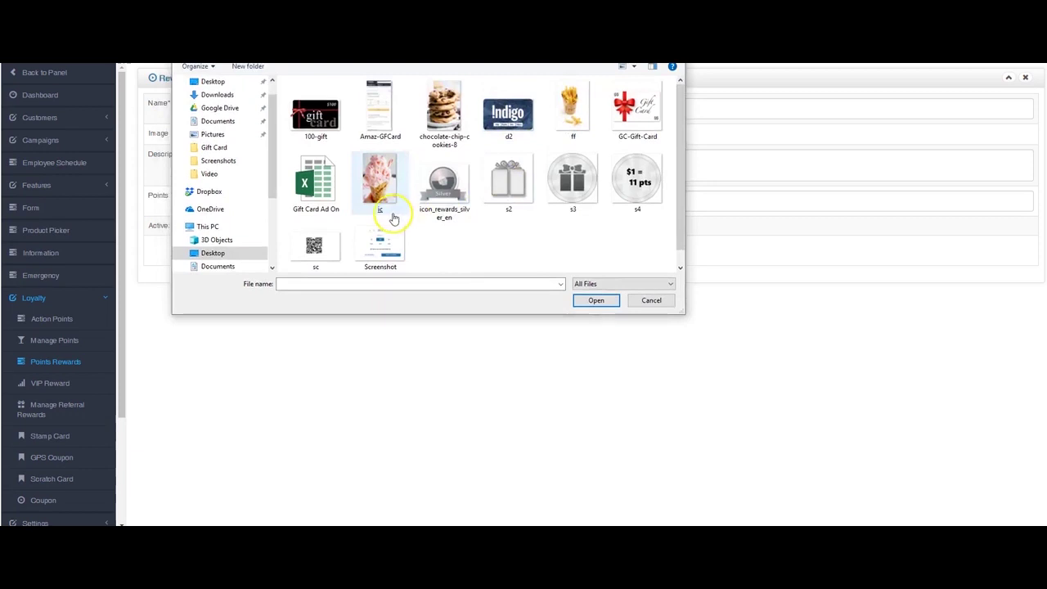
double_click(380, 182)
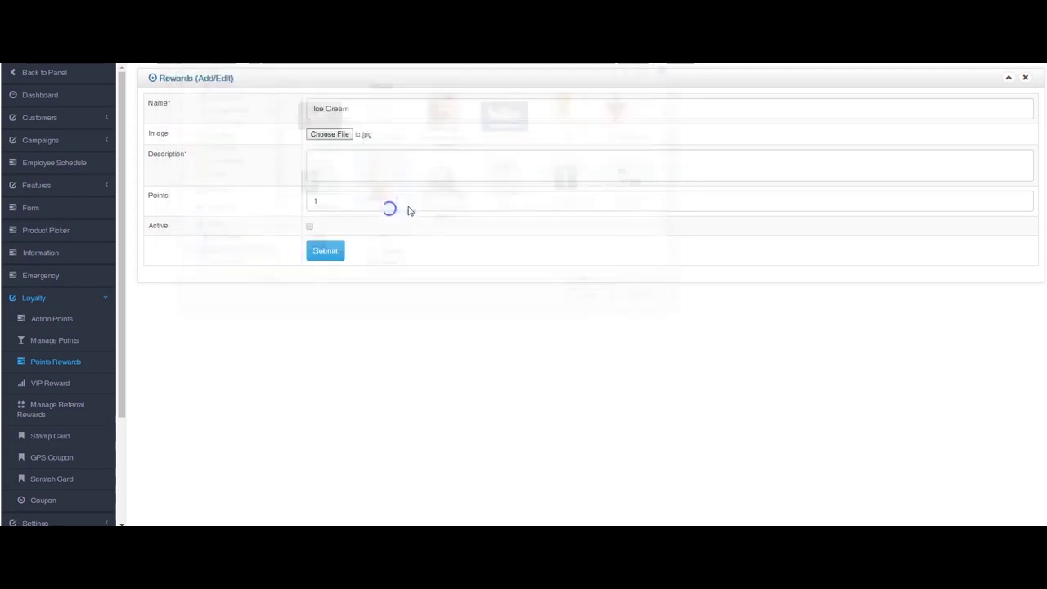
- Describe it as Ice Cream, set 25 points, mark it active and submit
click(342, 166)
text(Ice Crea)
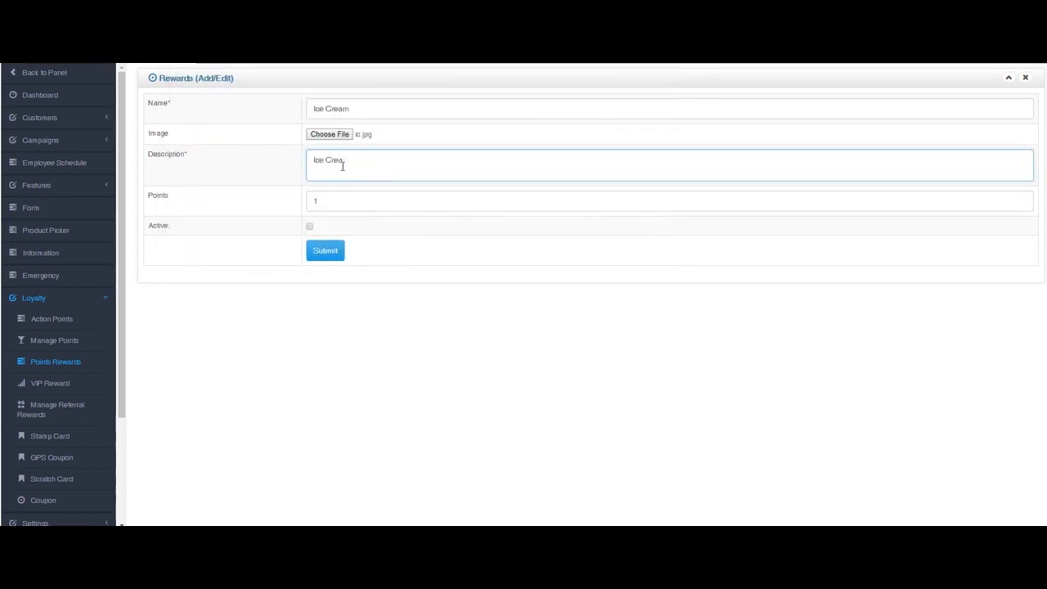
text(m)
key(Tab)
text(25)
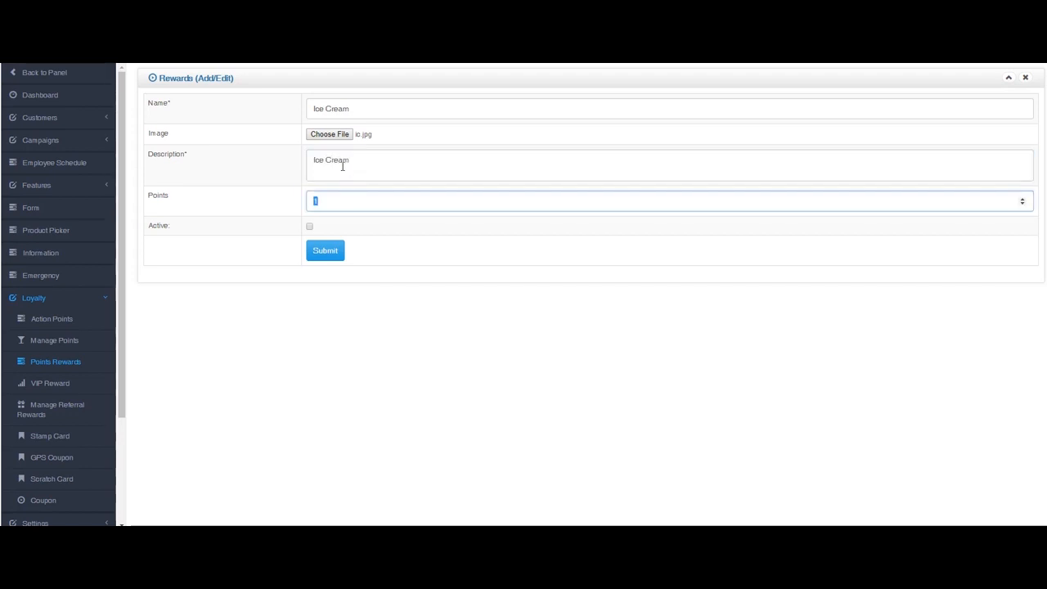
click(310, 228)
click(325, 251)
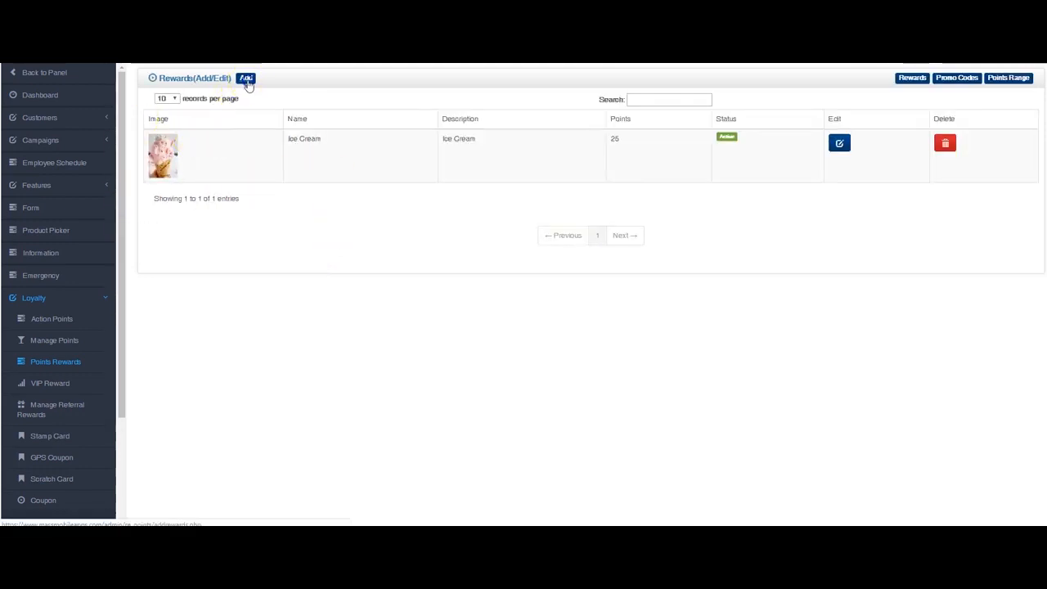
- Start a new reward named Cookies with the chocolate-chip-cookies-8.jpg picture
click(246, 78)
click(377, 110)
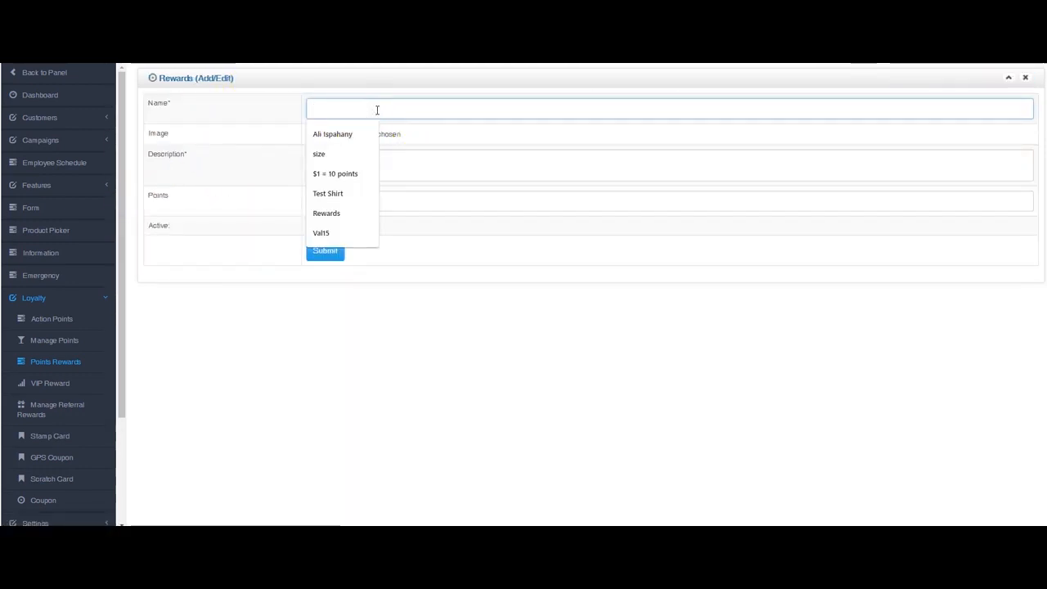
text(Cookies)
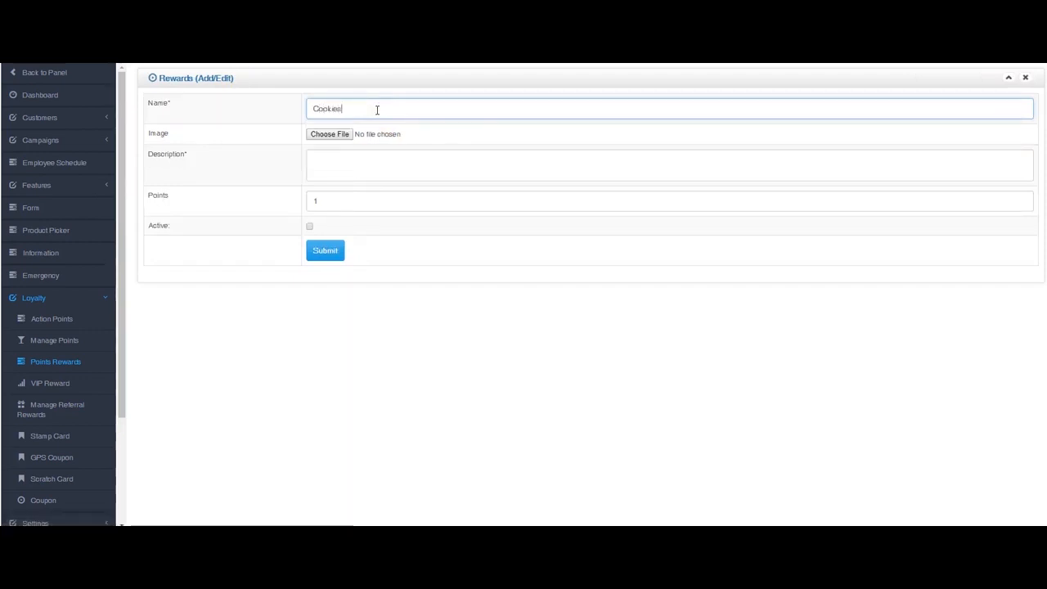
click(330, 133)
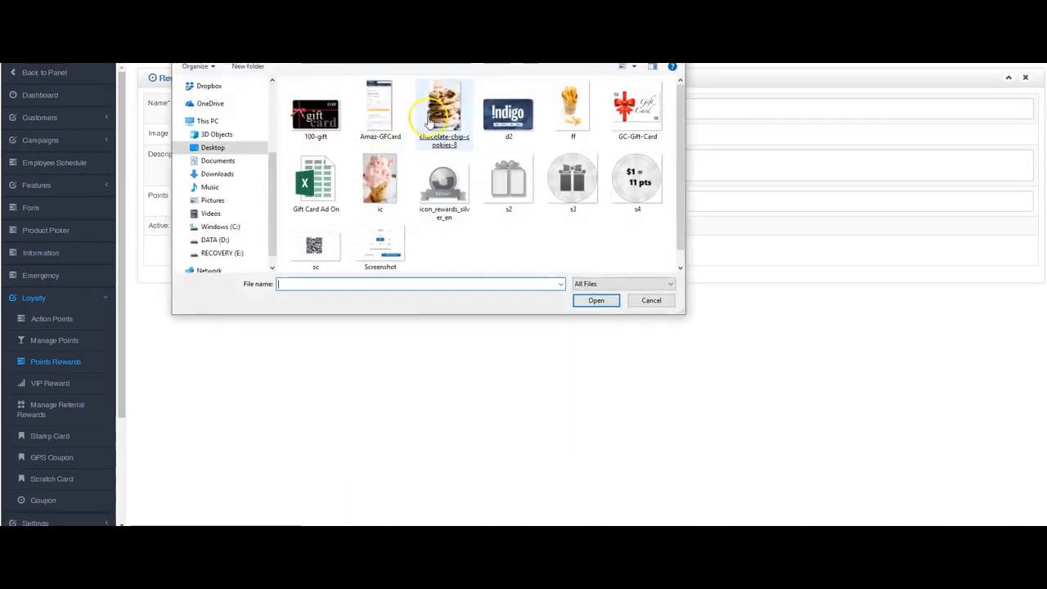
double_click(443, 110)
- Describe it as Chocolate Chip Cookies, set 50 points, mark it active and submit
click(335, 167)
text(Chocolate Chio)
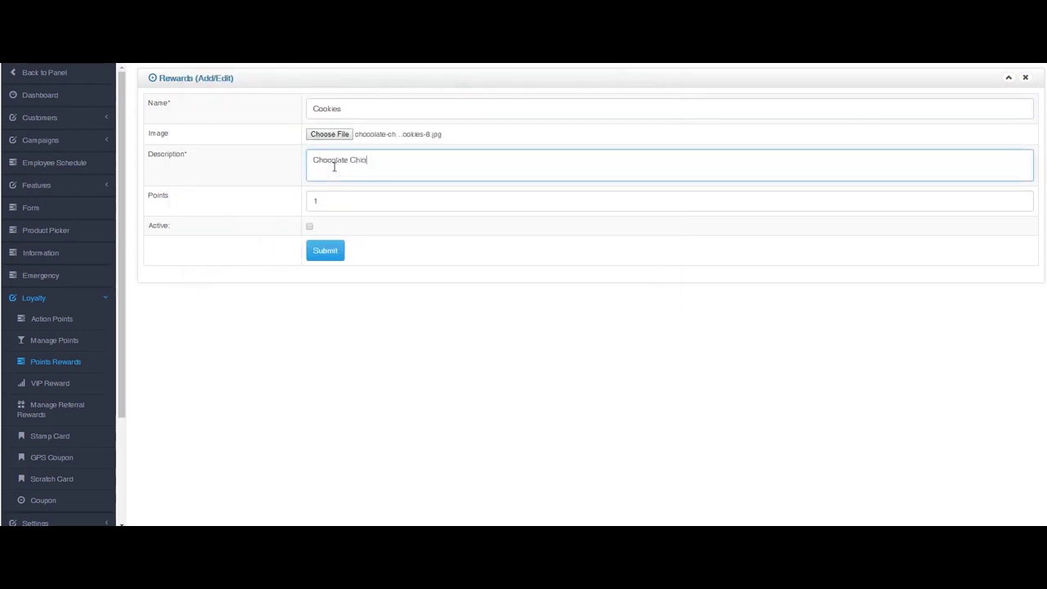
key(BackSpace)
text(p Cookies)
double_click(334, 200)
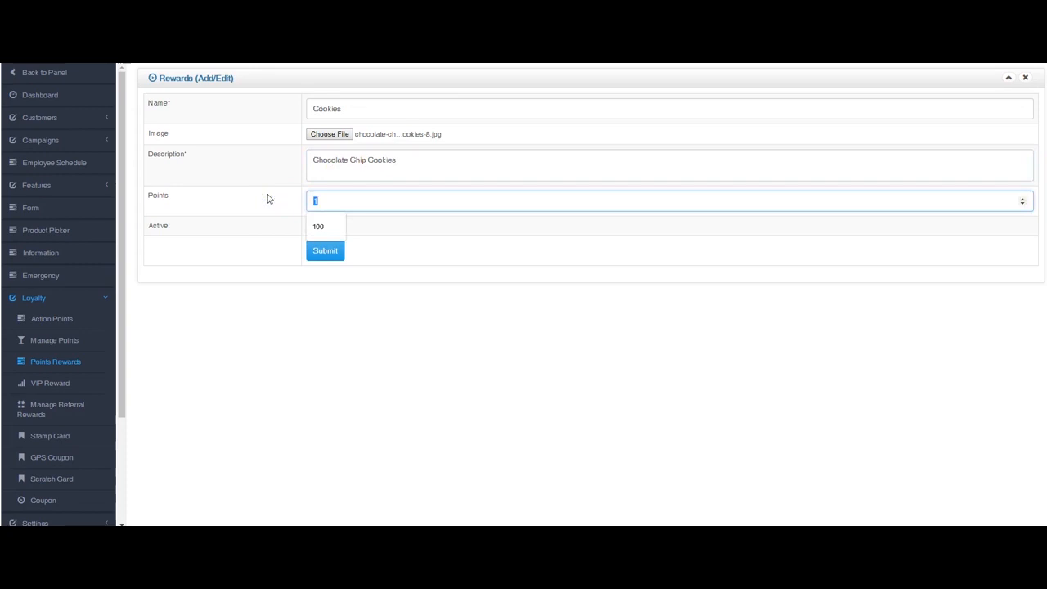
text(50)
click(268, 199)
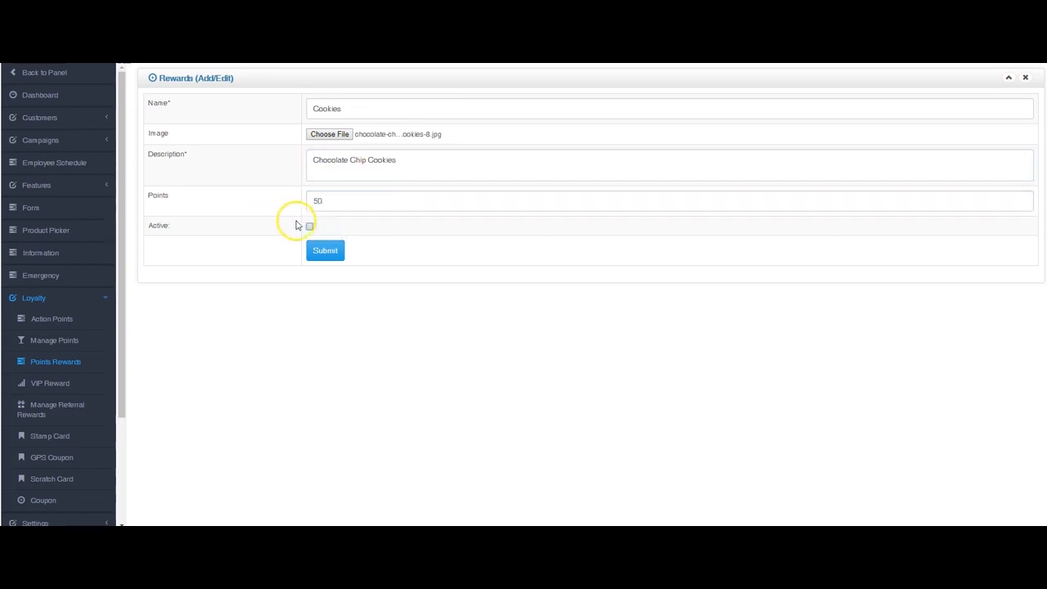
click(324, 250)
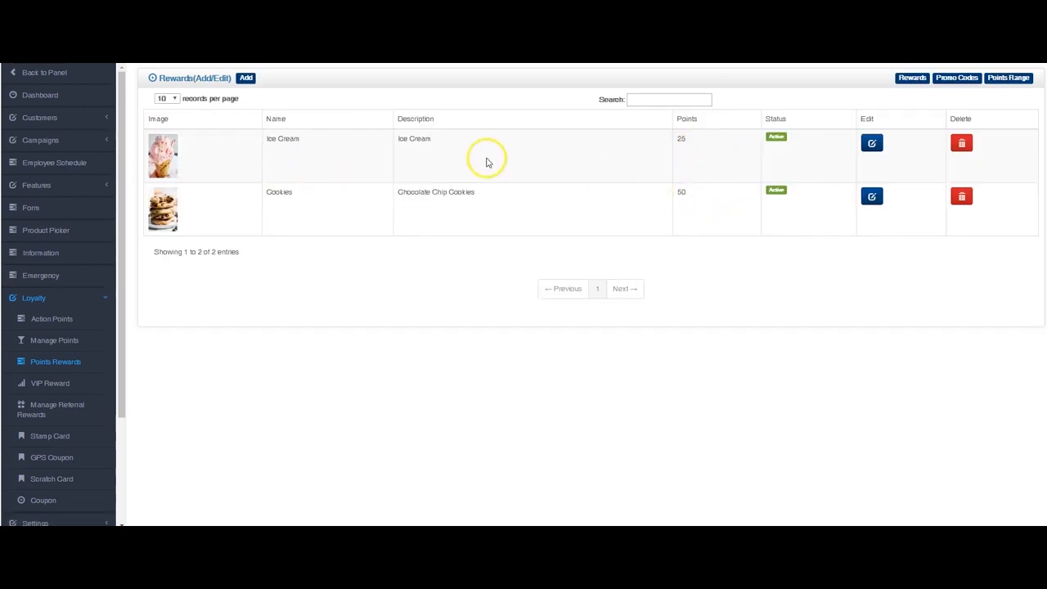
- Start a third reward with the ff.jpg picture and the name French Fries
click(246, 79)
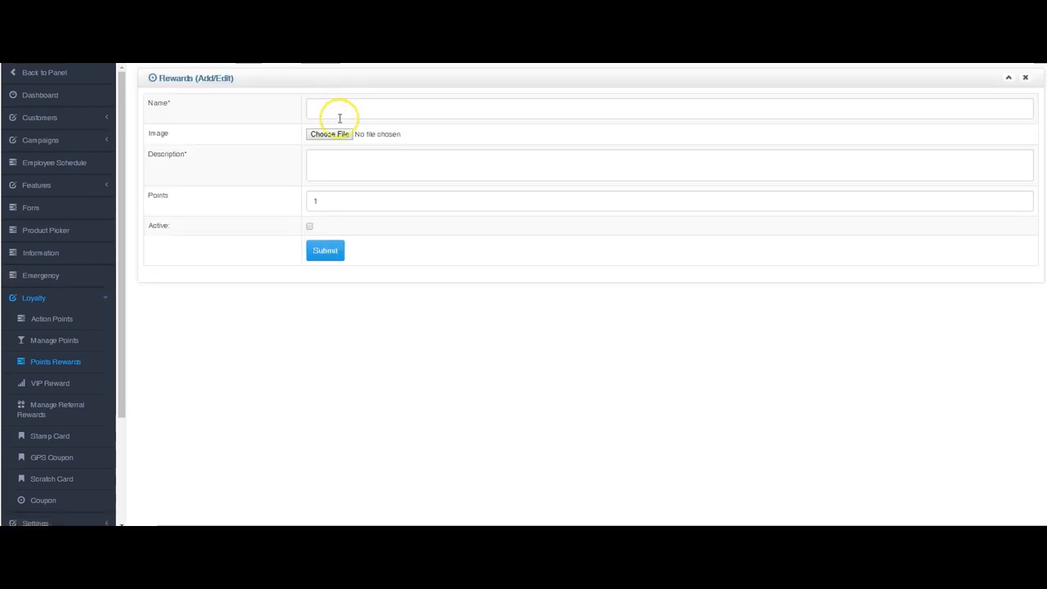
click(330, 134)
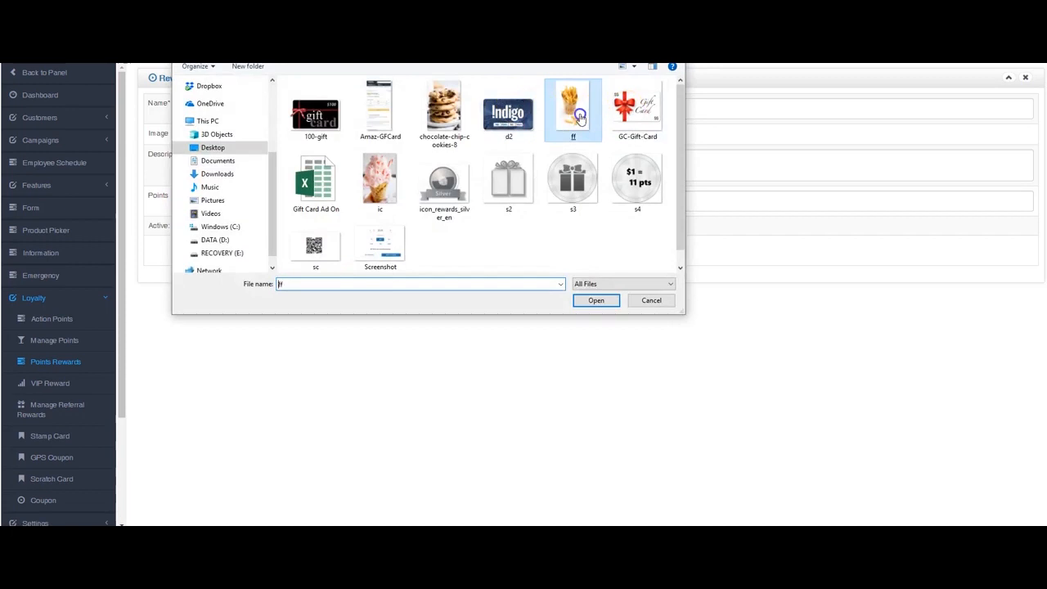
double_click(617, 123)
click(331, 110)
text(French F)
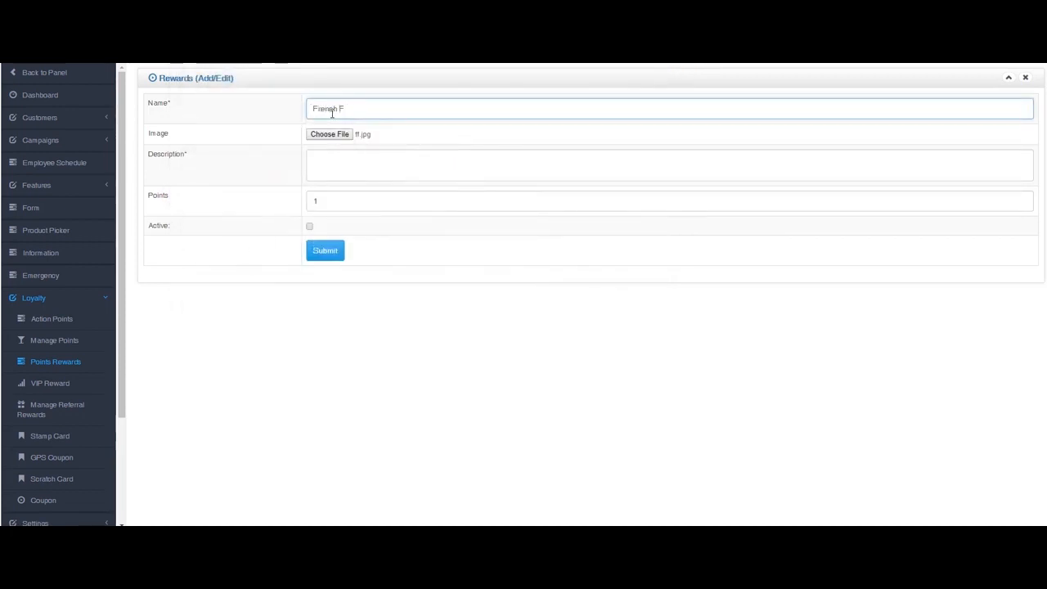
key(Tab)
key(Tab)
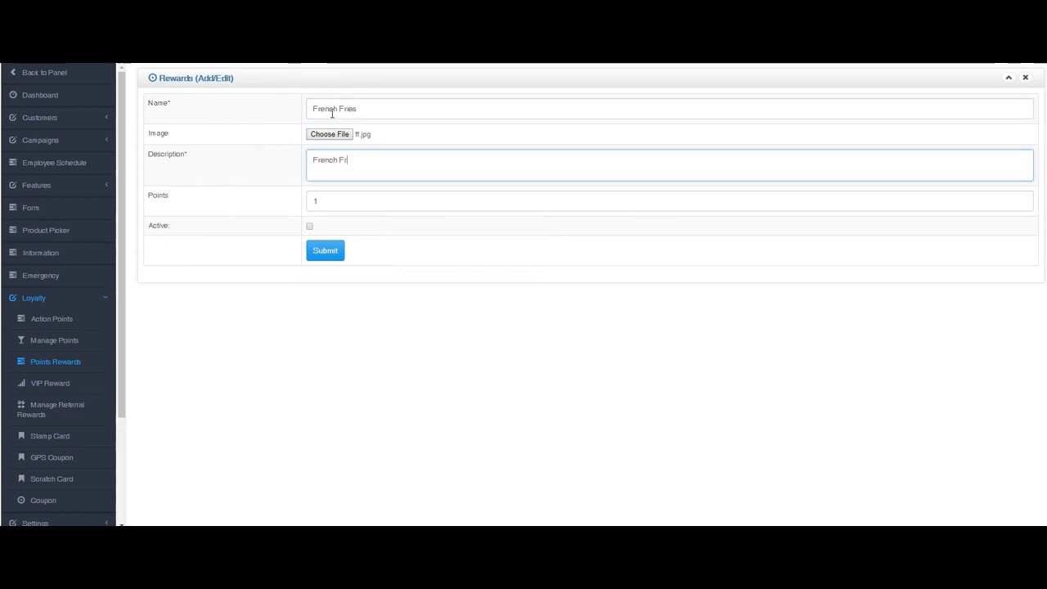
- Describe it as French Fries, set 75 points, mark it active and submit
key(Tab)
key(Tab)
key(shift+Tab)
text(7)
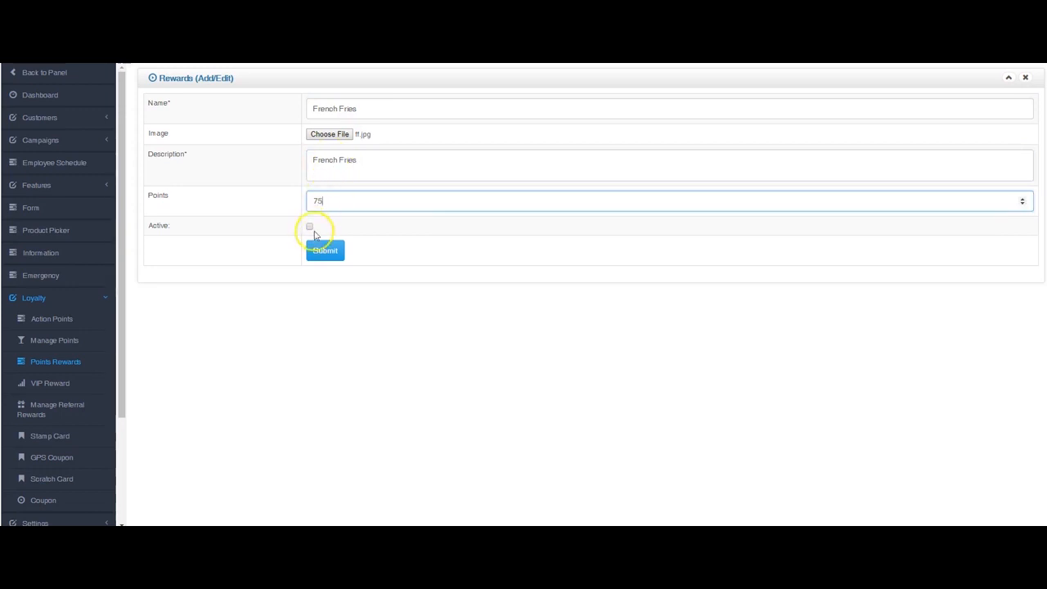
click(314, 226)
click(324, 250)
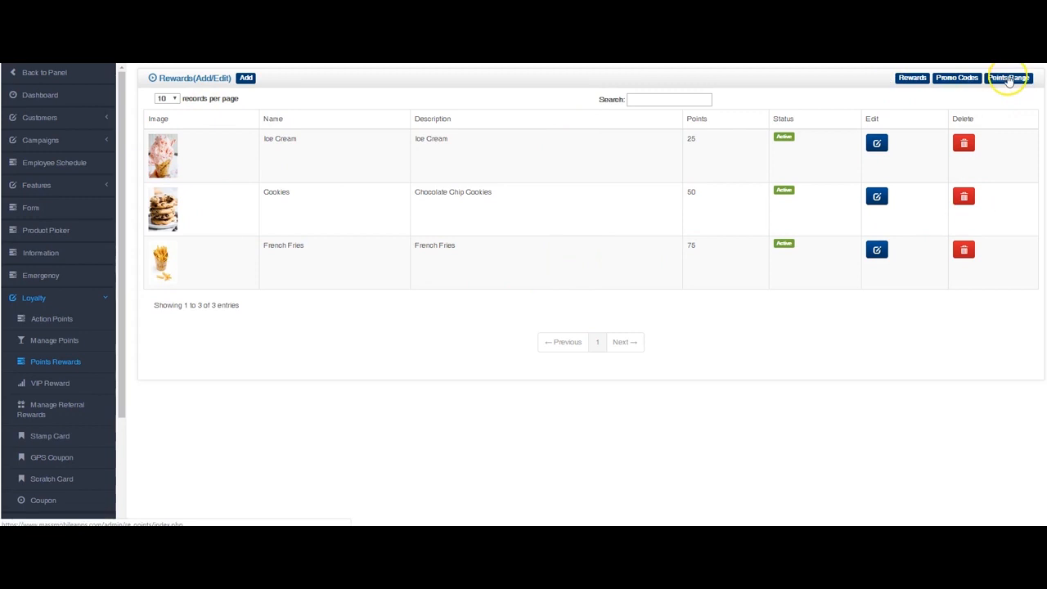
- Review the Bronze tier (0–1000 points, 10 points per dollar) in Points Range and resubmit it unchanged
click(1009, 78)
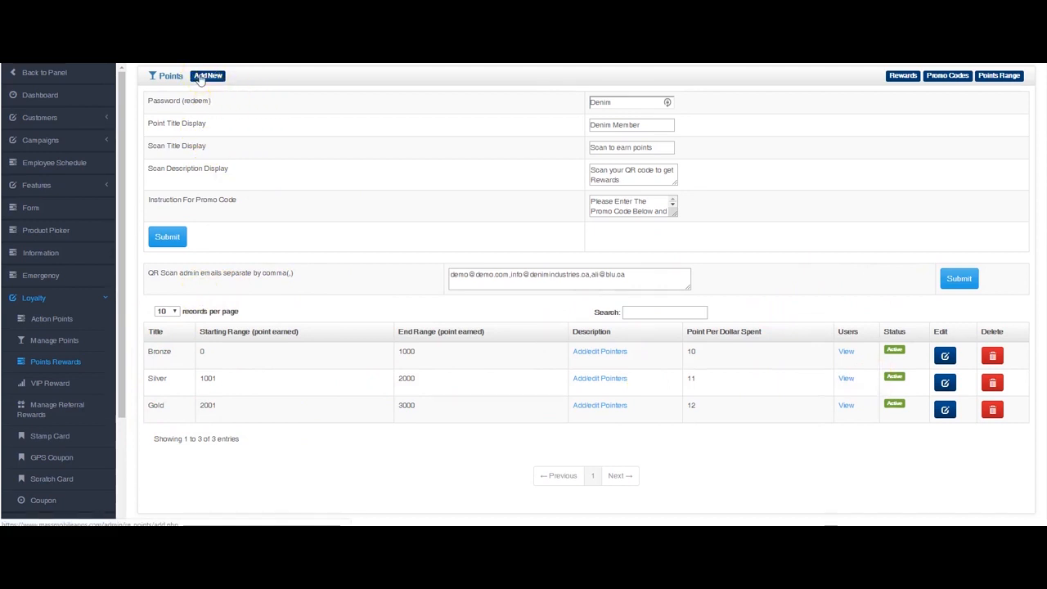
click(945, 355)
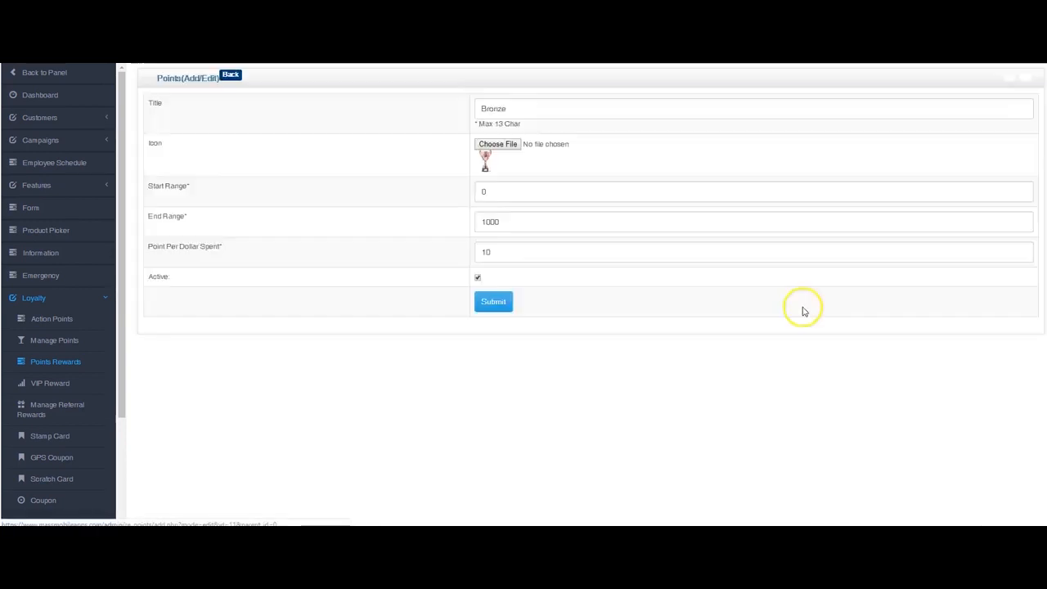
double_click(505, 109)
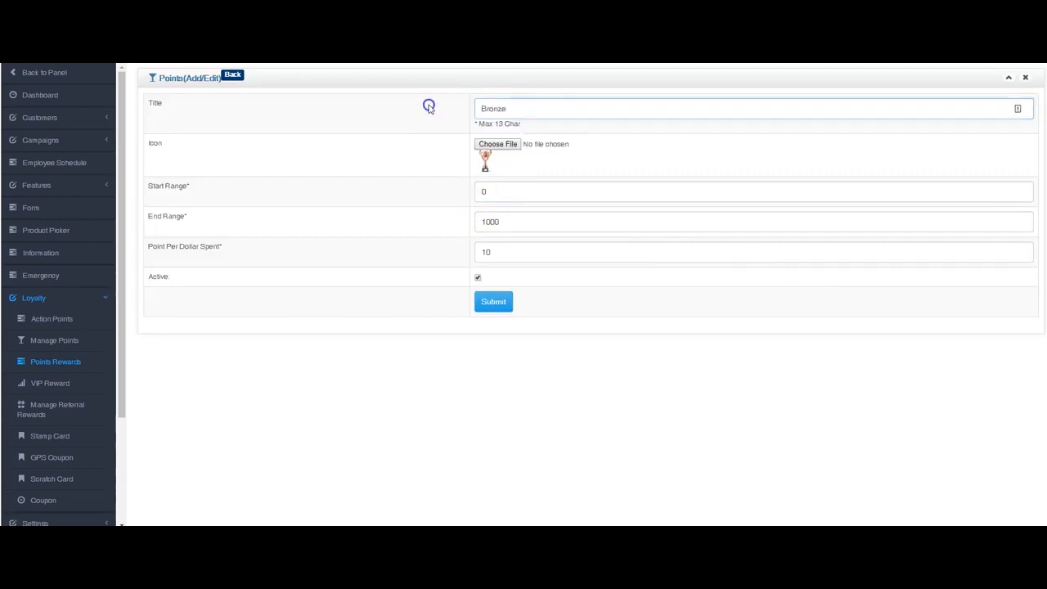
click(426, 105)
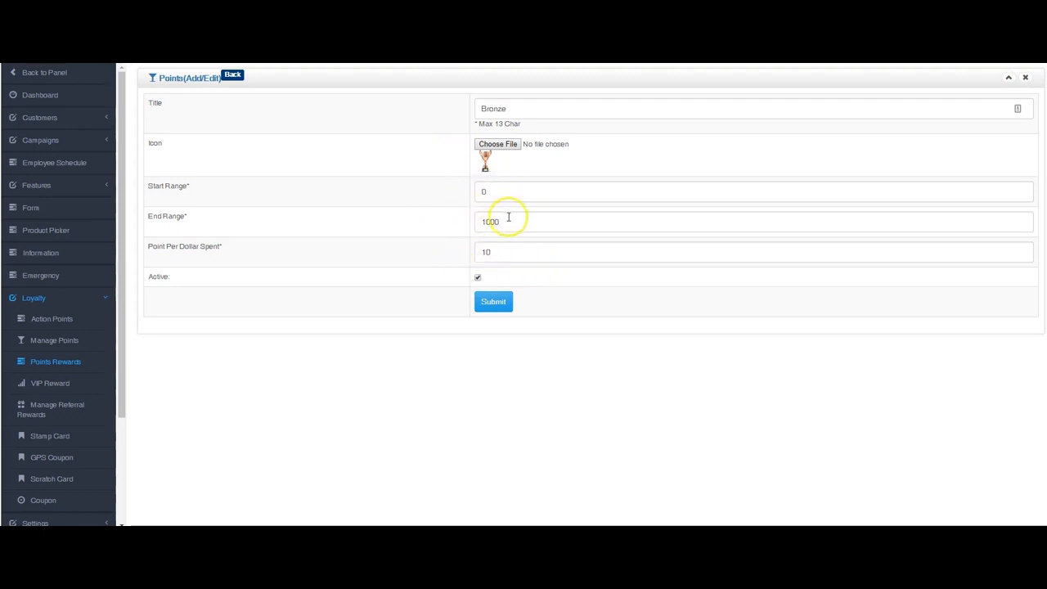
click(493, 301)
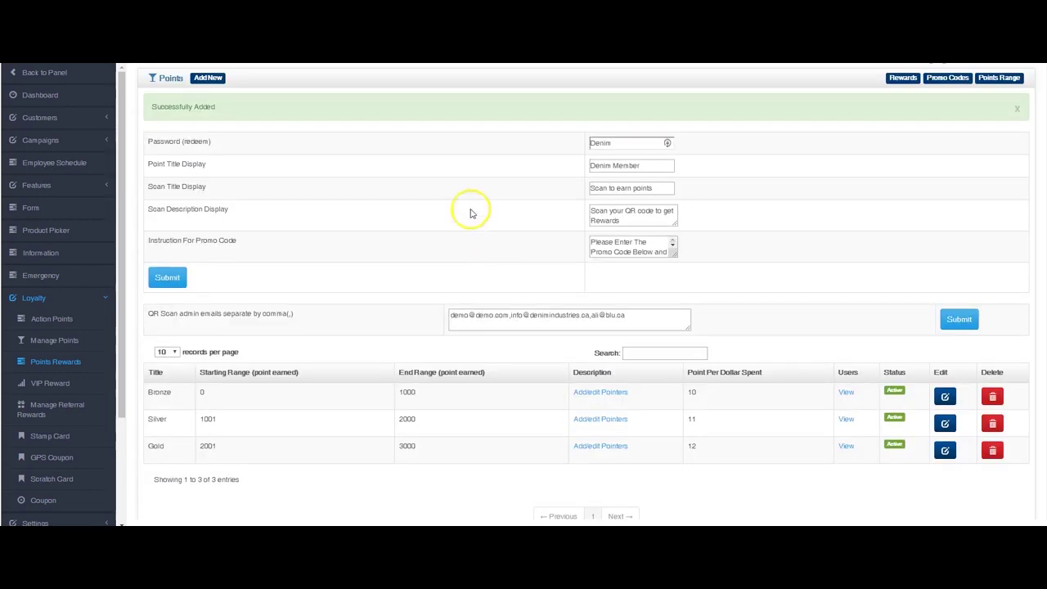
- Review the Silver tier (1001–2000 points, 11 points per dollar) and resubmit it unchanged
click(945, 423)
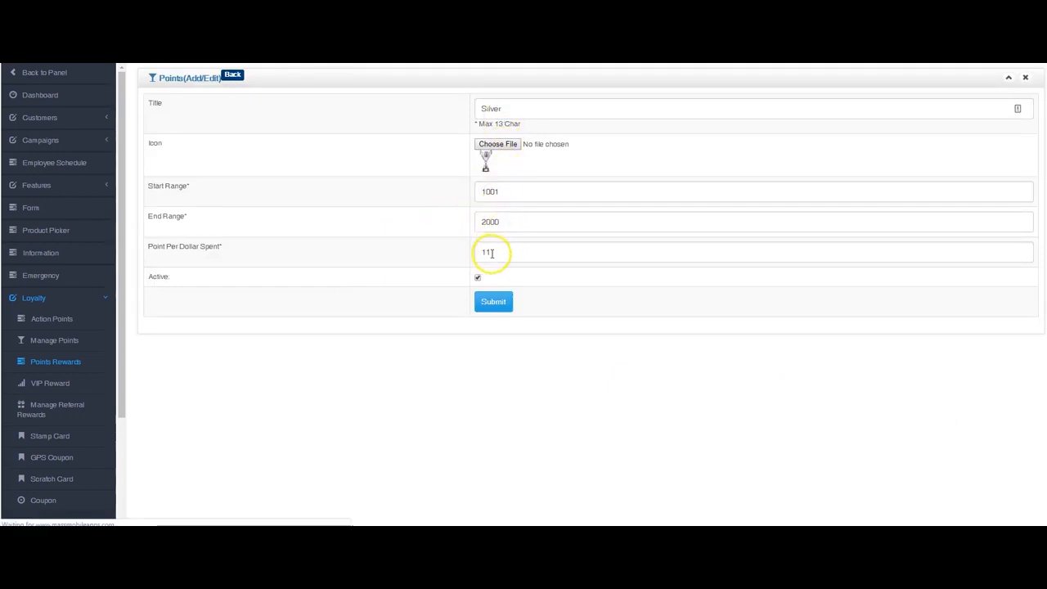
click(494, 304)
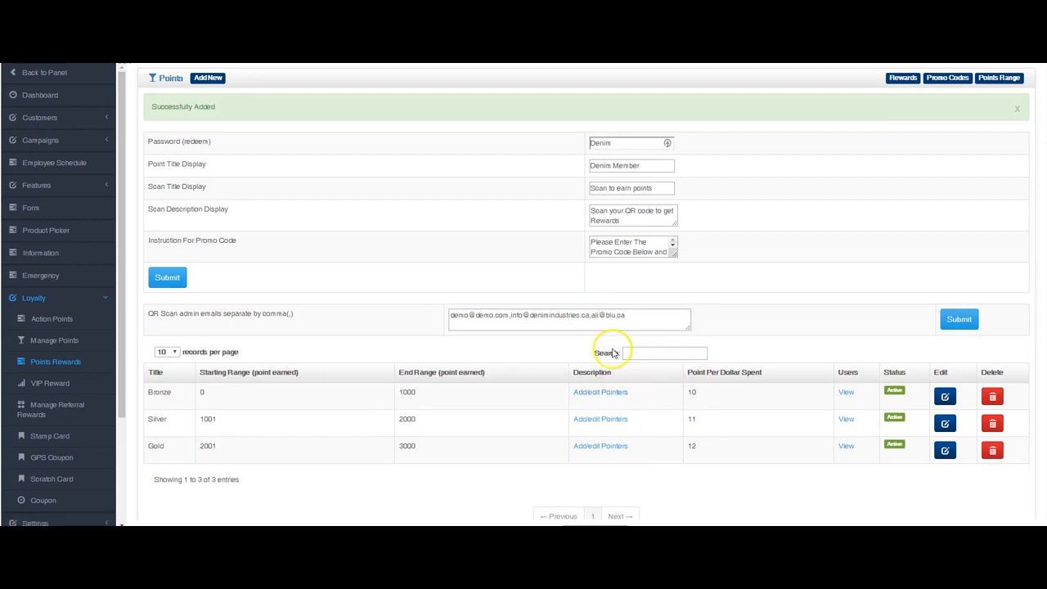
- Edit the Bronze tier's third pointer and copy the first sentence of its details text
click(592, 394)
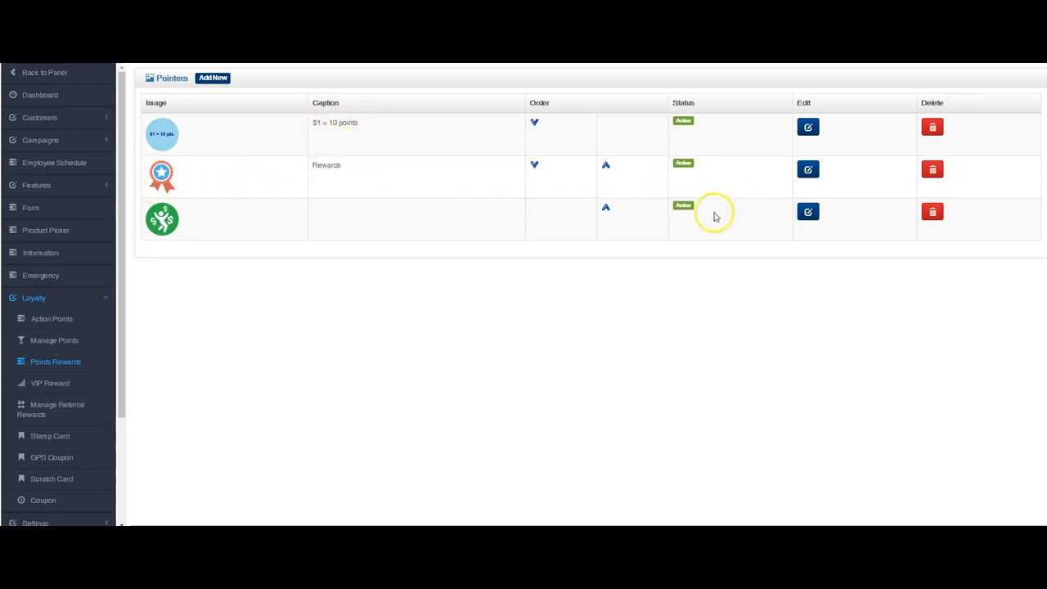
click(808, 212)
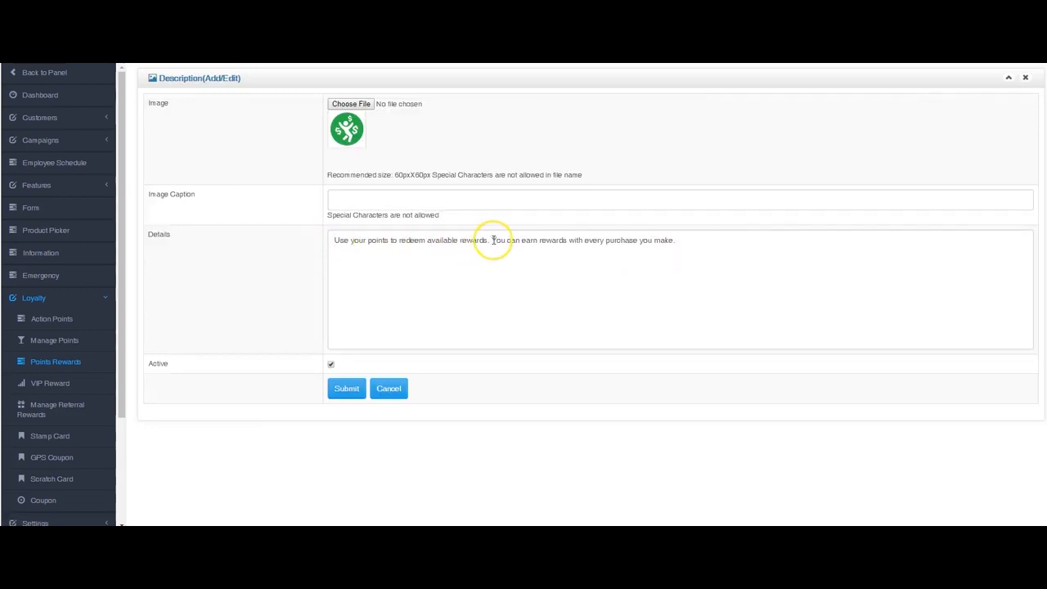
drag(488, 239, 334, 240)
right_click(387, 241)
click(412, 281)
- Paste 'Use your points to redeem available rewards' as the image caption and submit
click(386, 201)
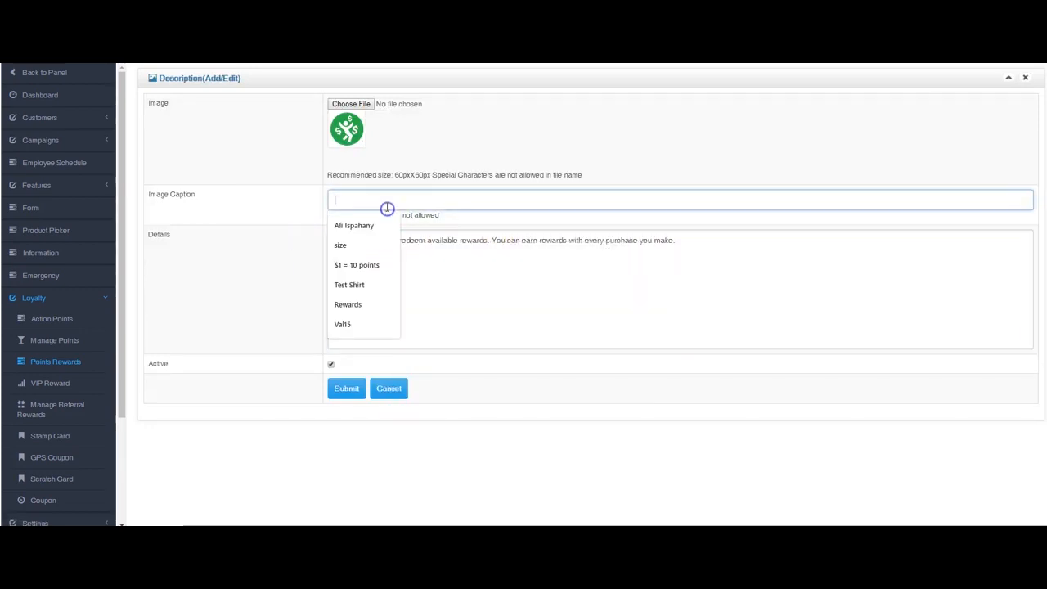
key(ctrl+v)
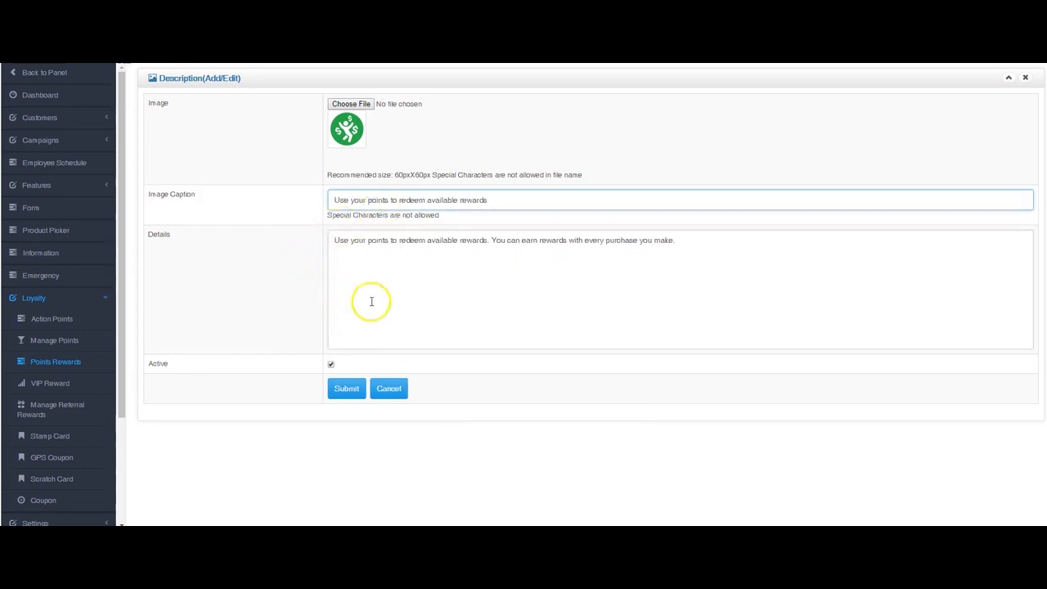
click(388, 295)
click(345, 389)
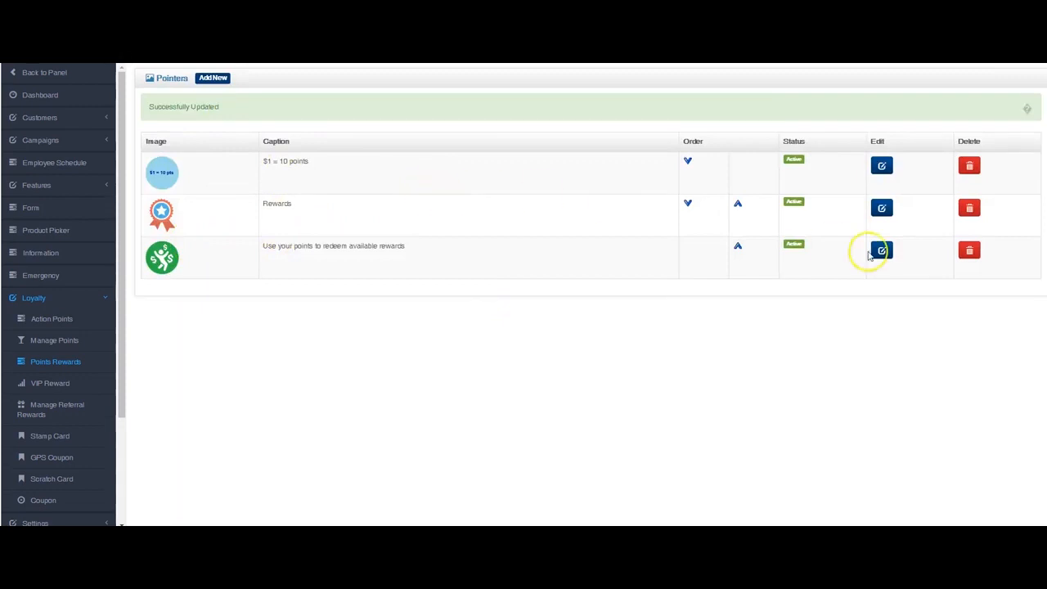
- Return to the Points Range settings page listing Bronze, Silver and Gold tiers
click(55, 362)
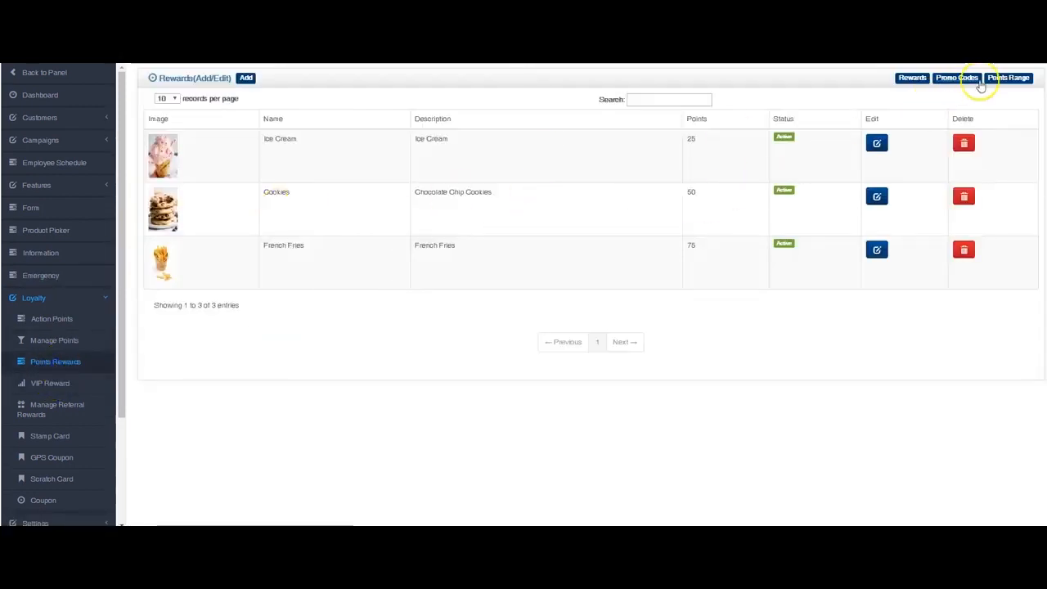
click(1009, 77)
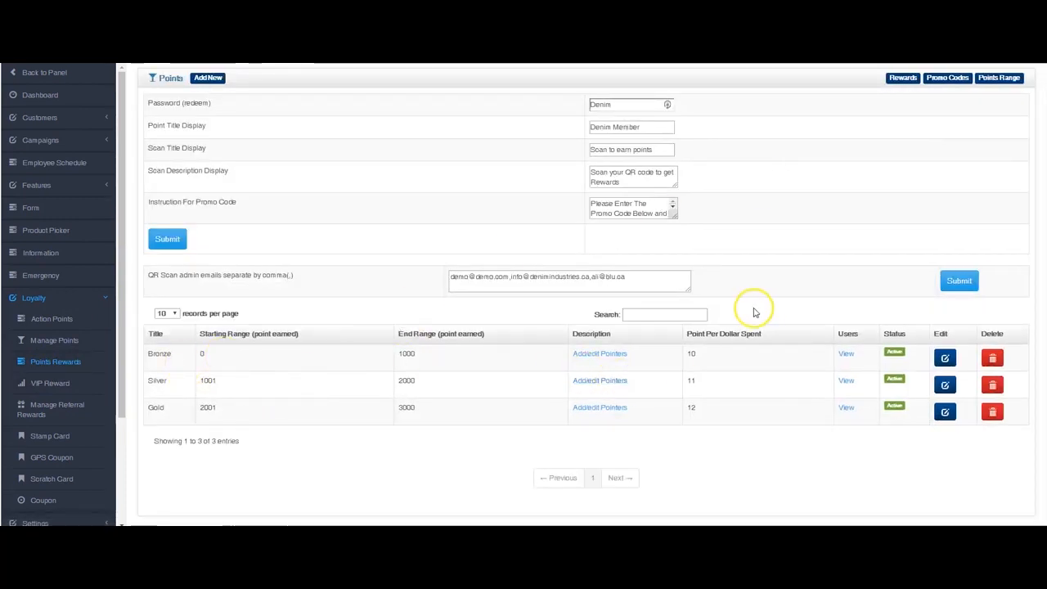
- Add a Silver tier pointer with the silver badge image, caption Silver Level and details, and submit
click(603, 380)
click(208, 76)
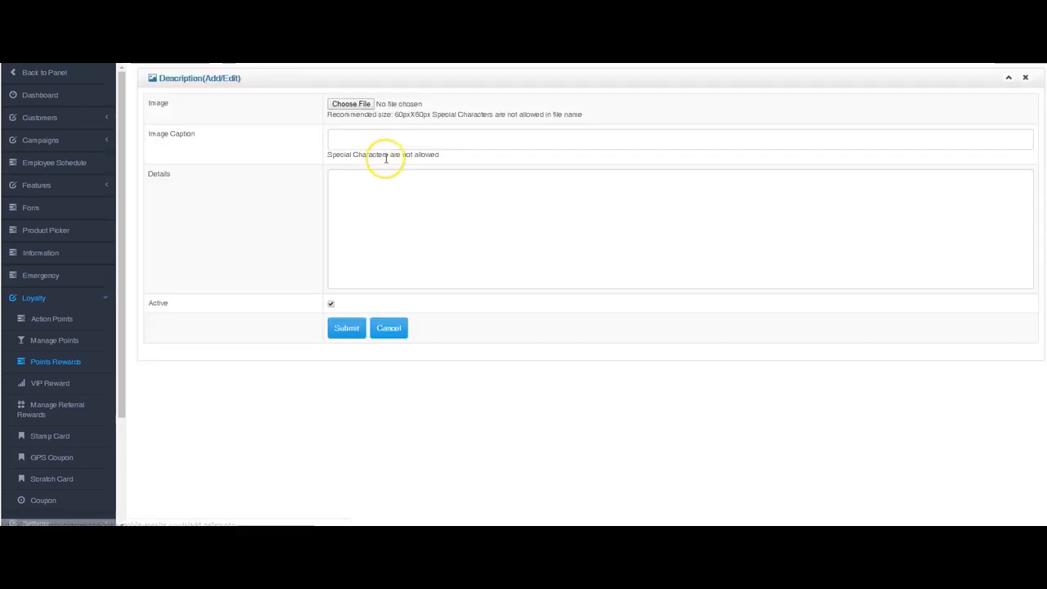
click(351, 104)
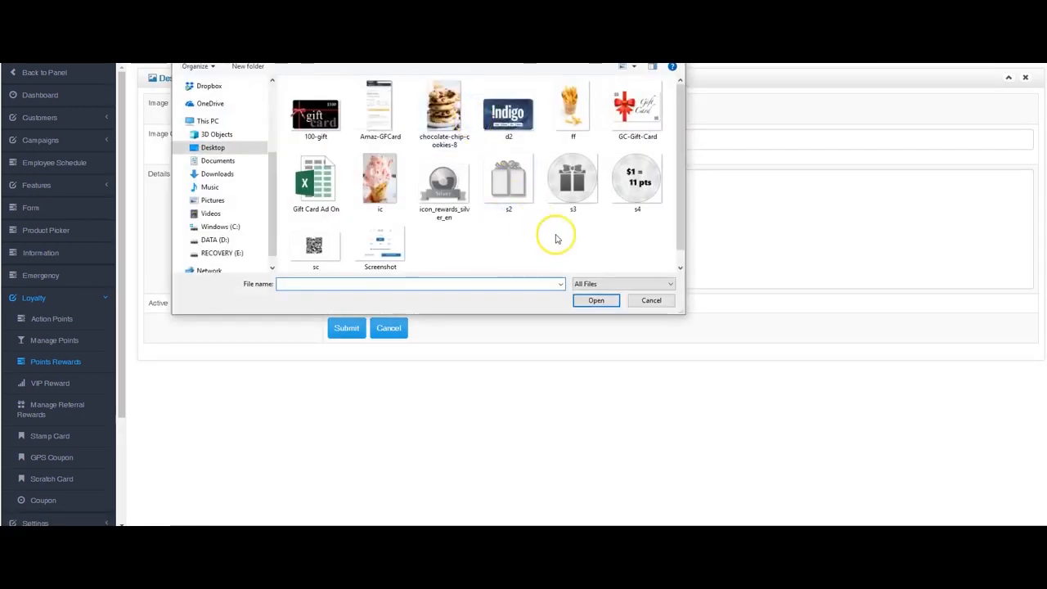
double_click(444, 182)
click(367, 141)
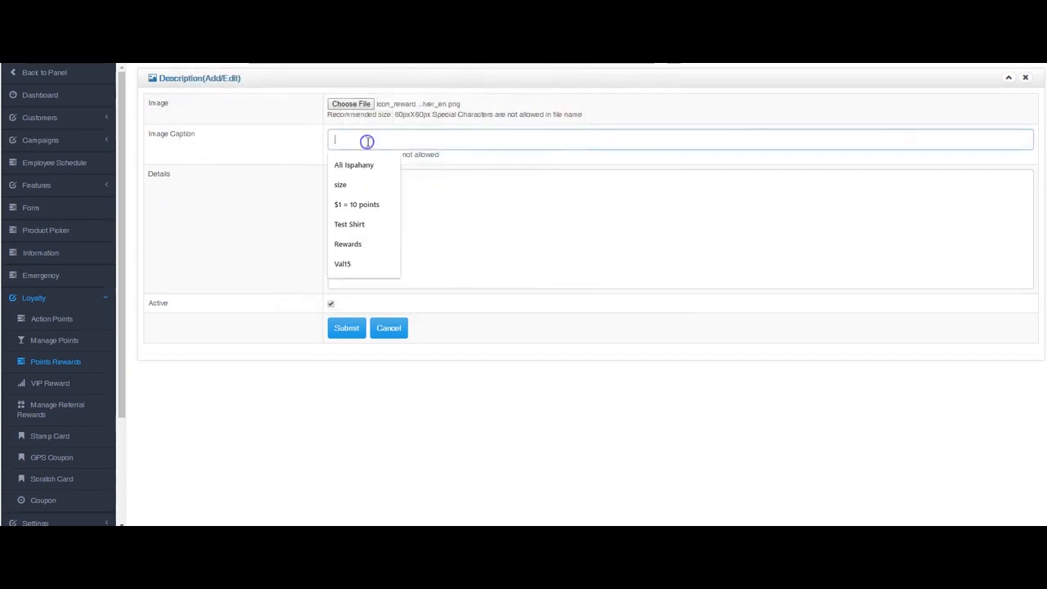
text(Silver Level)
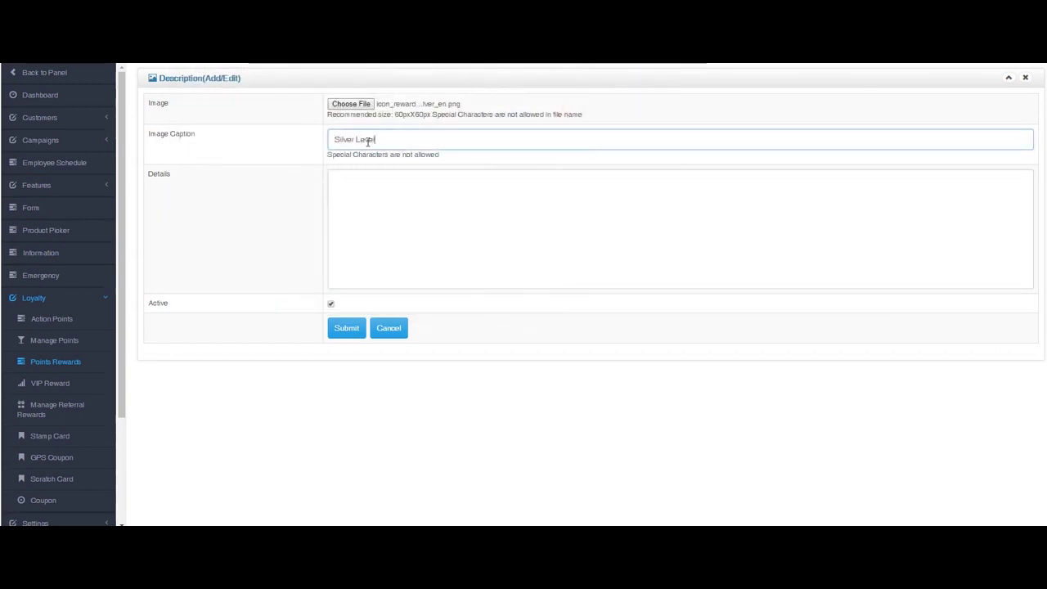
key(Tab)
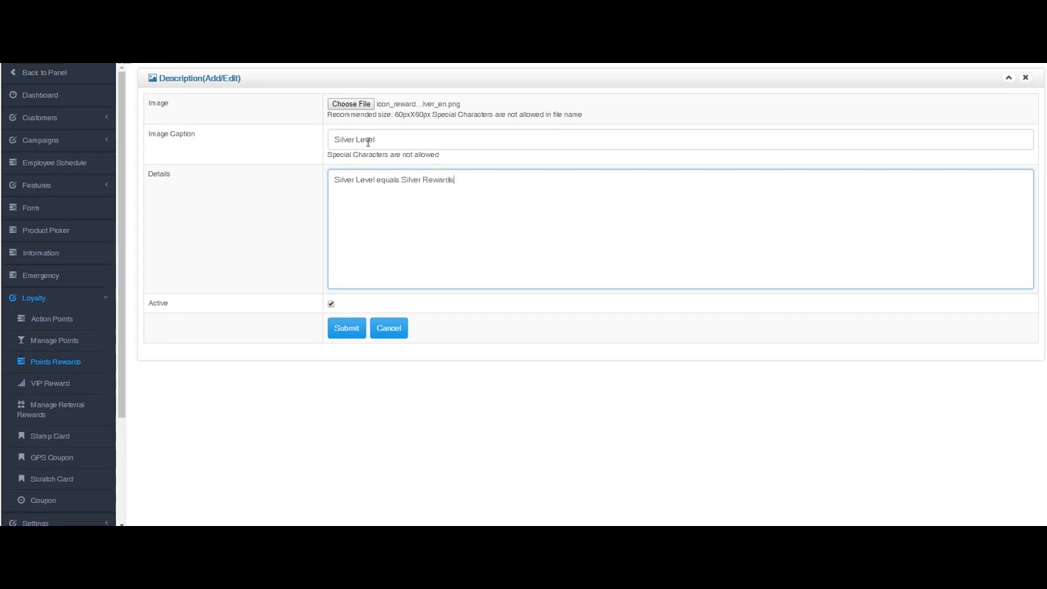
click(350, 327)
- Add a second Silver pointer with the $1 = 11 pts image, caption $1 = 11 points and details, and submit
click(220, 77)
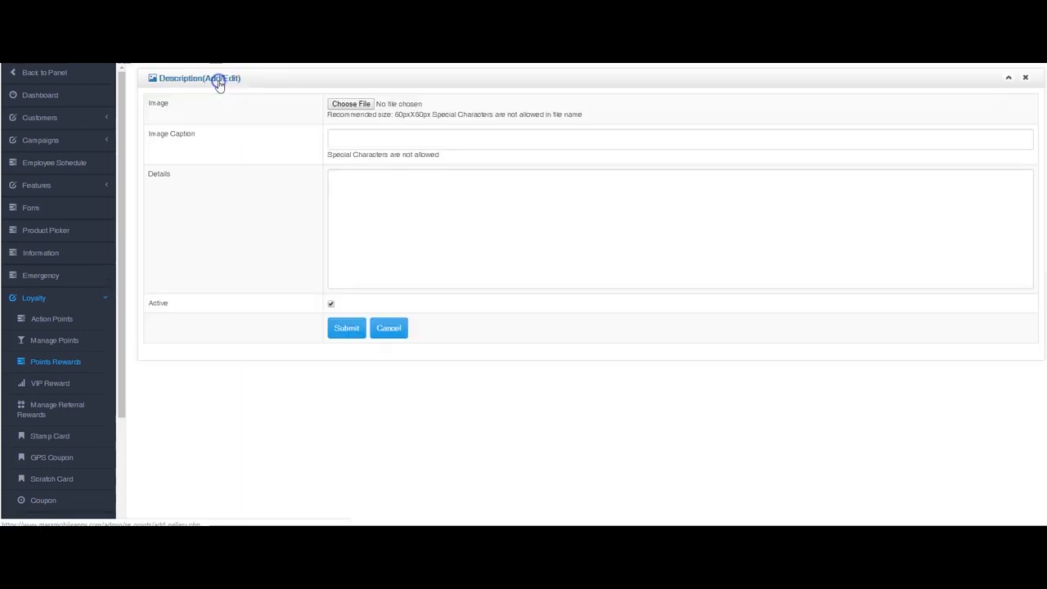
click(350, 104)
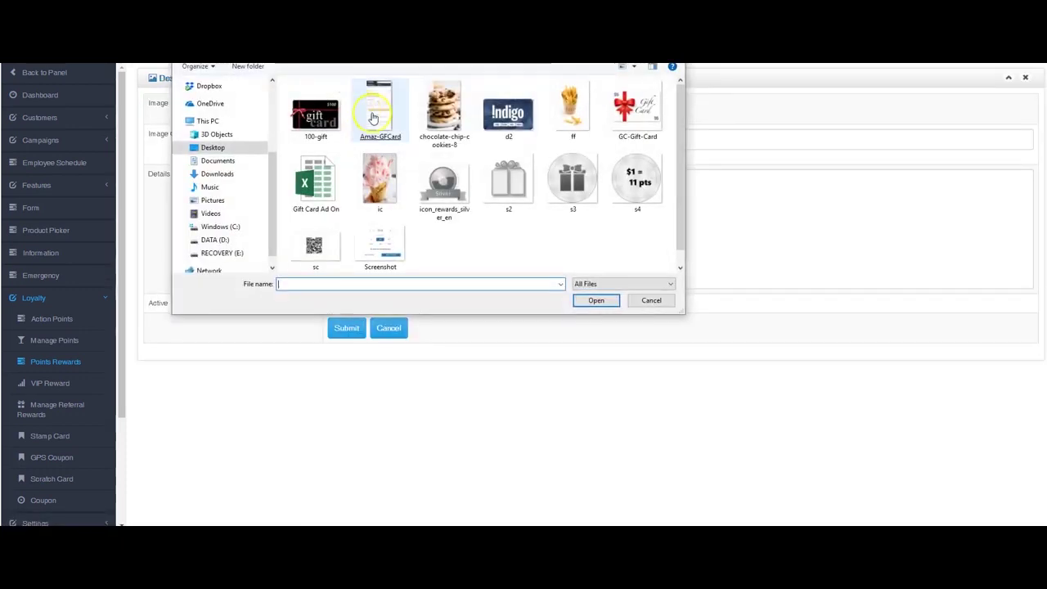
double_click(637, 188)
click(367, 140)
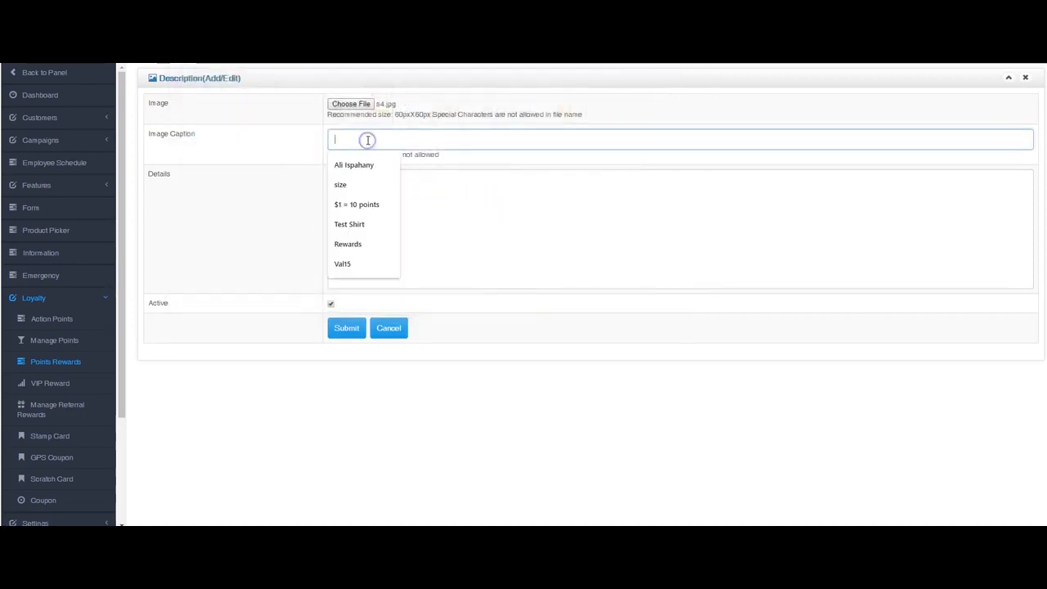
text($1)
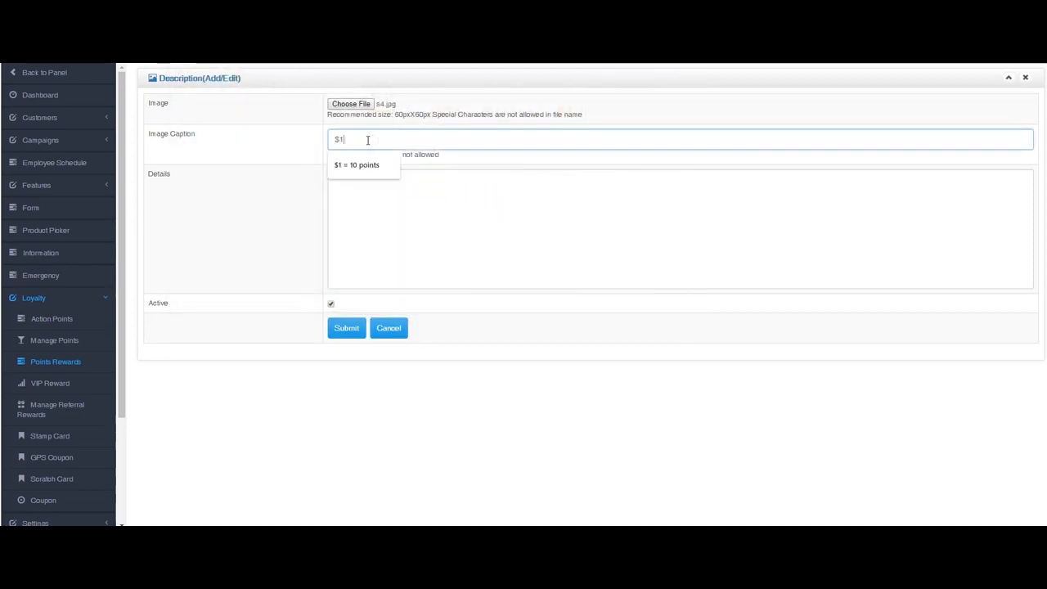
click(357, 164)
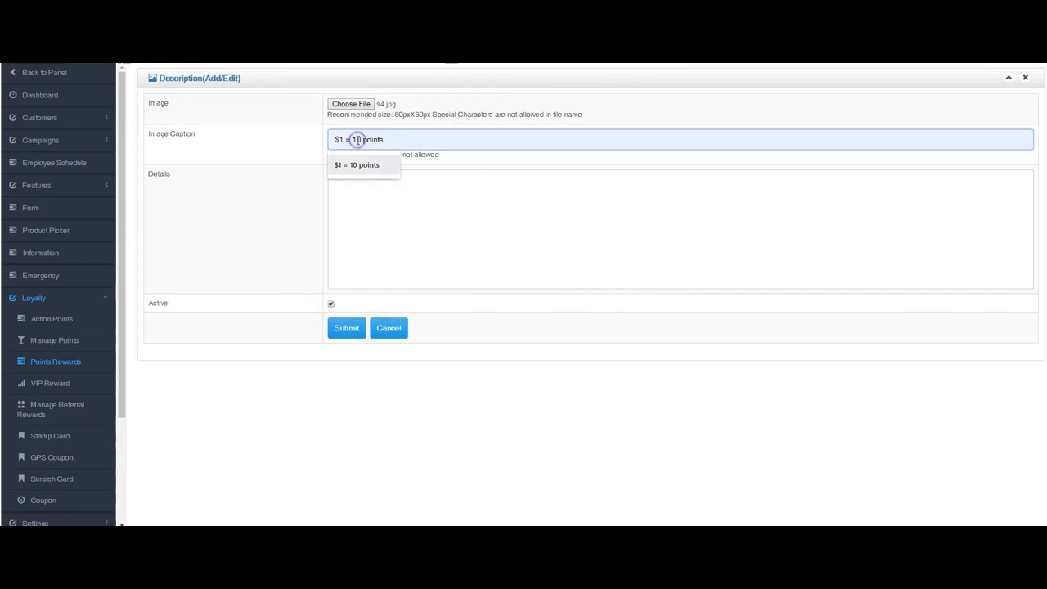
key(BackSpace)
key(BackSpace)
key(BackSpace)
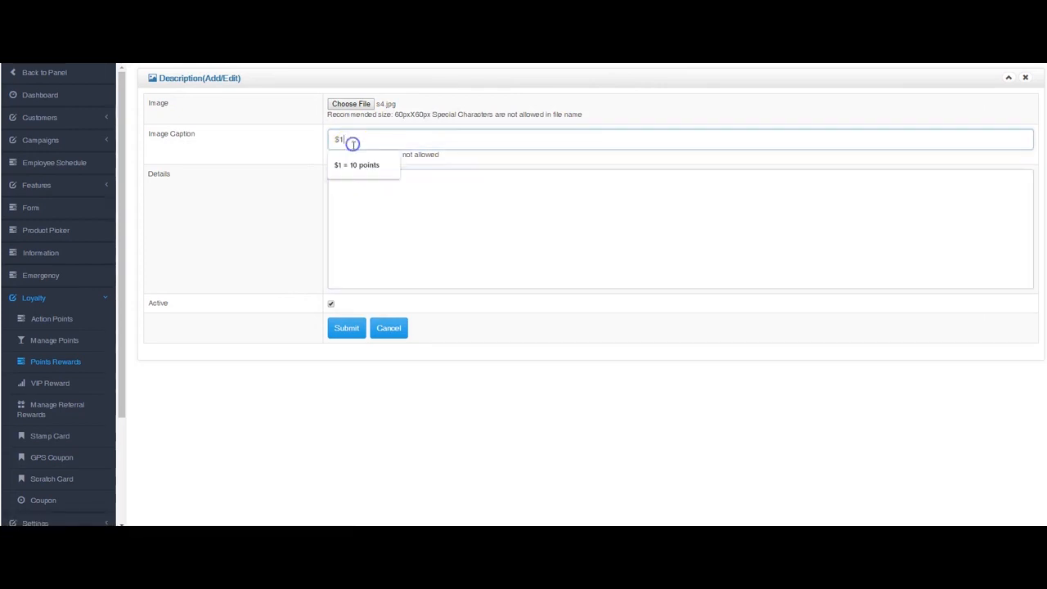
click(357, 165)
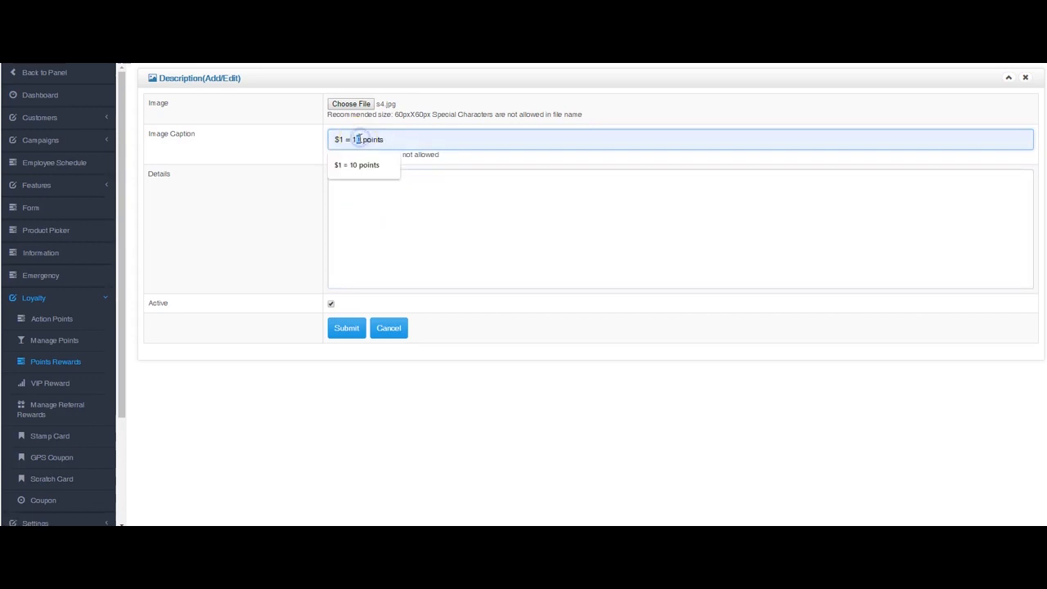
text(1)
click(369, 190)
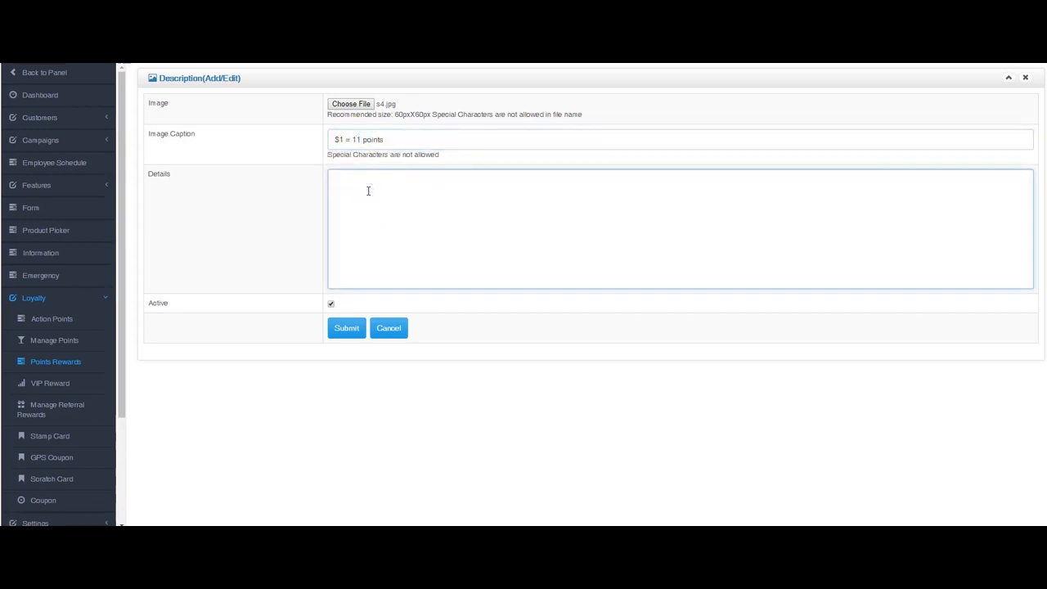
text(EArn)
key(BackSpace)
text(a)
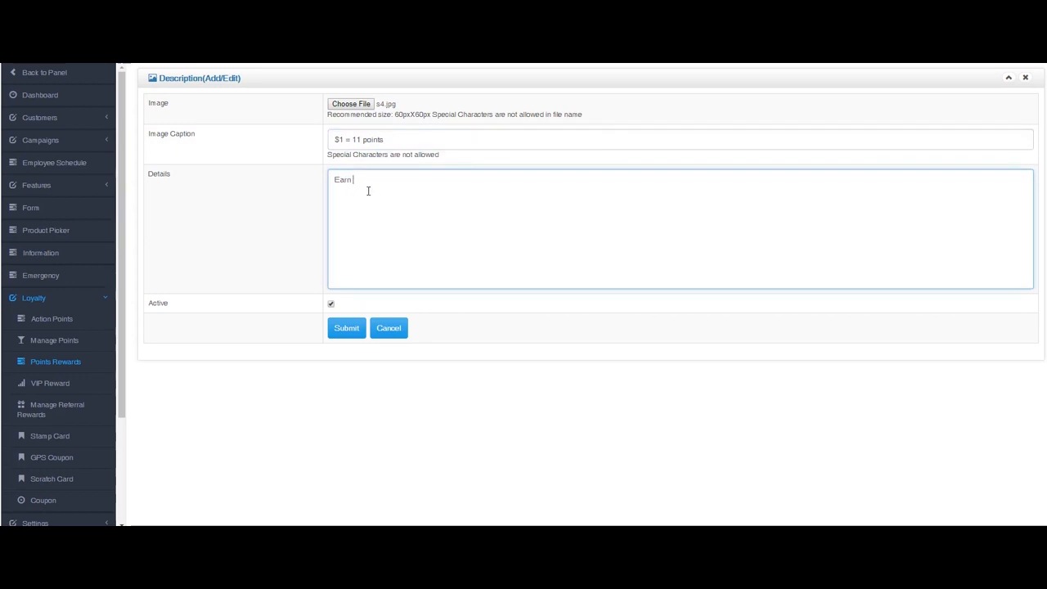
text(11 points for each dollar you spend)
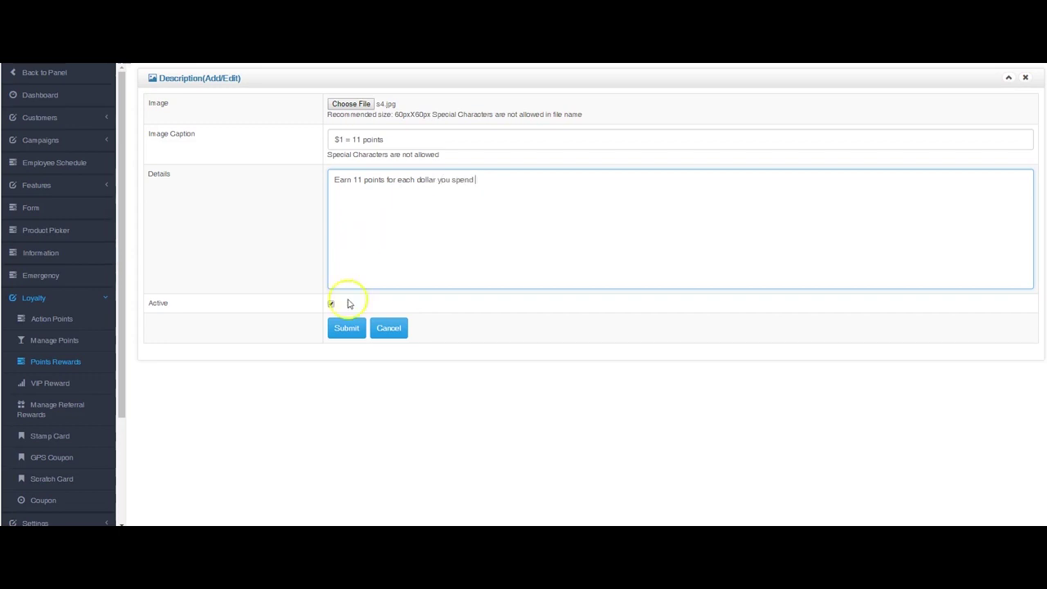
click(346, 327)
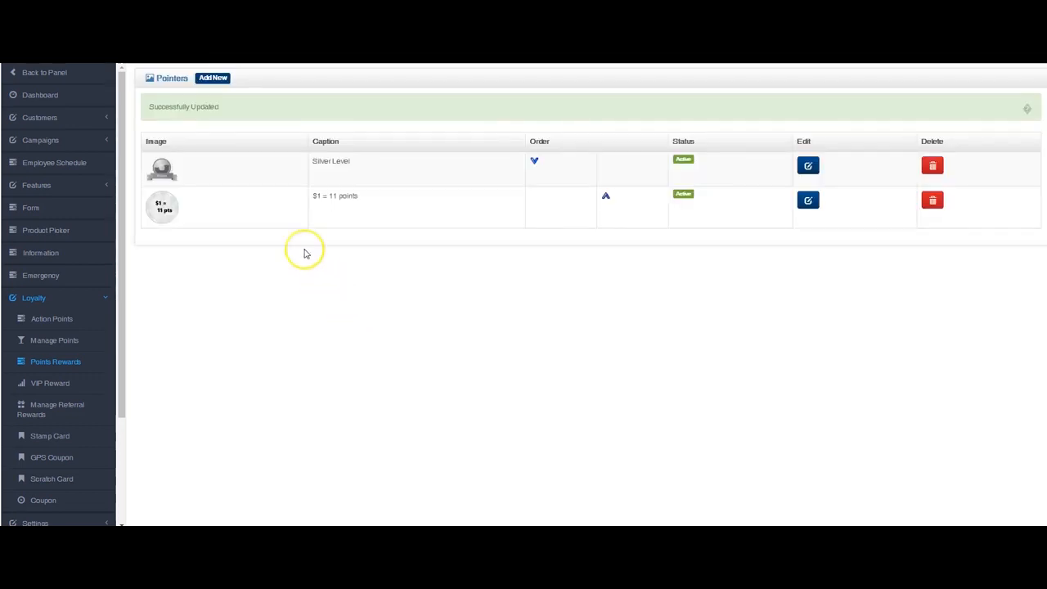
- Widen the Scan Description and Instruction For Promo Code boxes and select the first admin email address
click(55, 362)
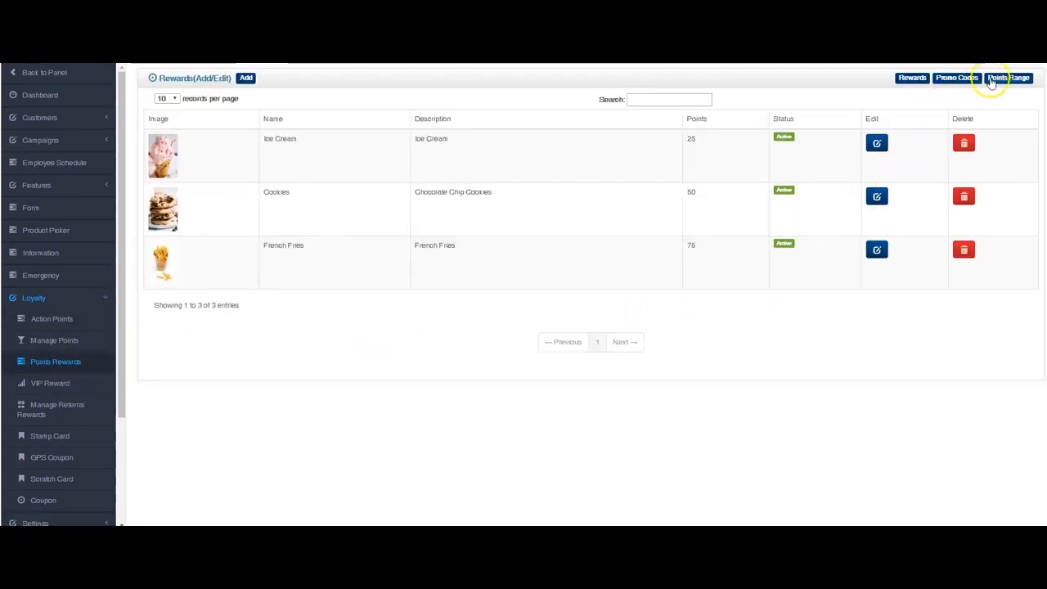
click(1008, 77)
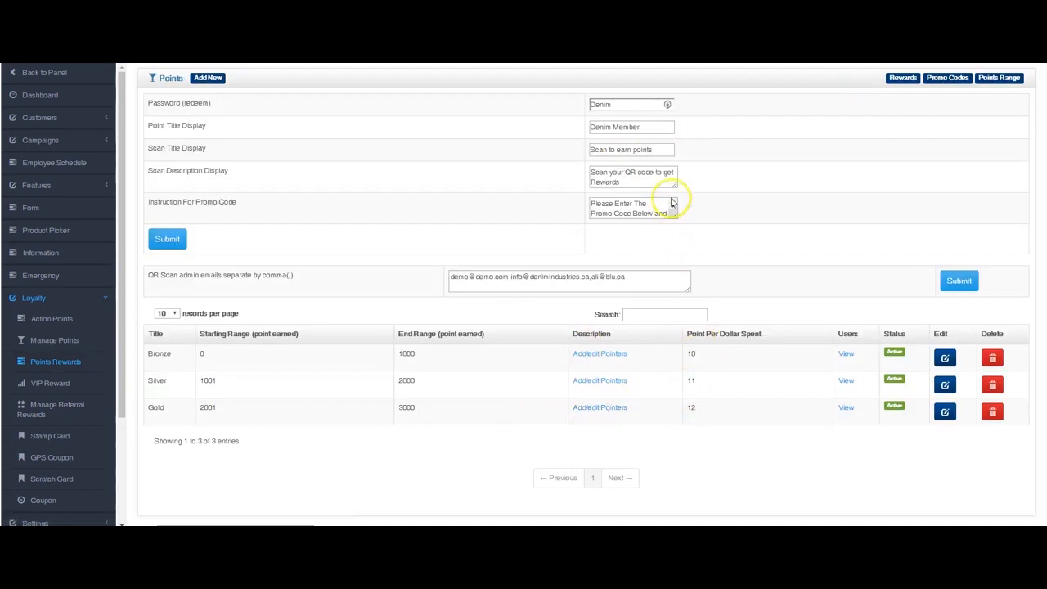
drag(676, 185, 700, 190)
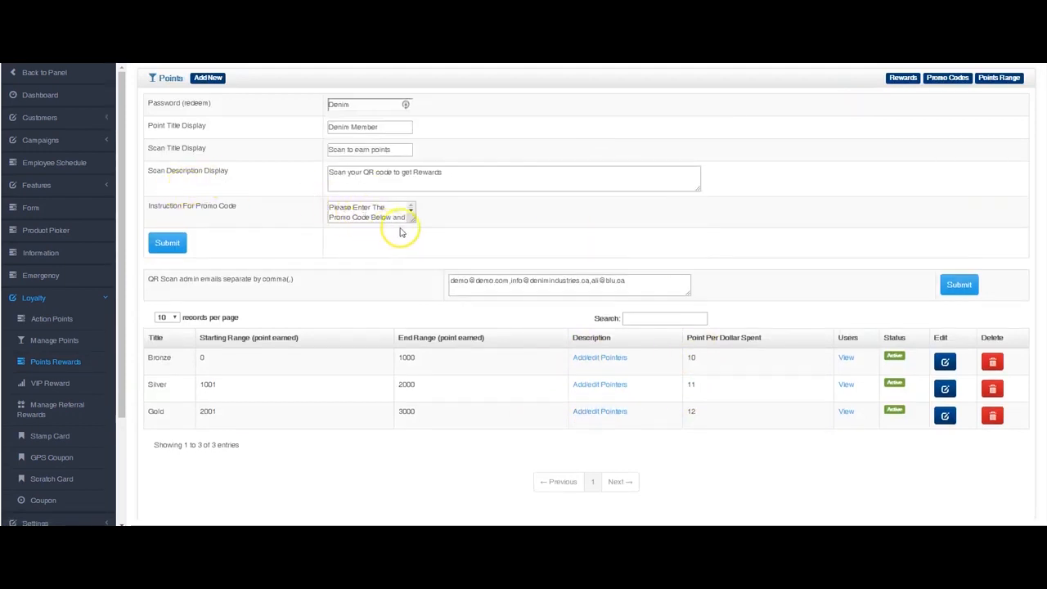
drag(412, 218, 676, 230)
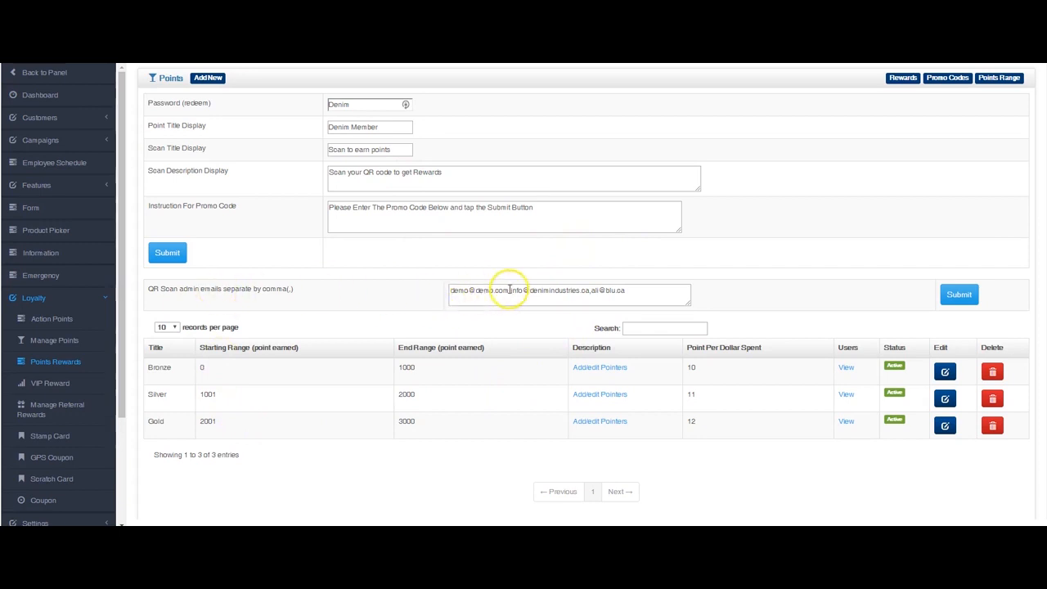
drag(509, 291, 448, 290)
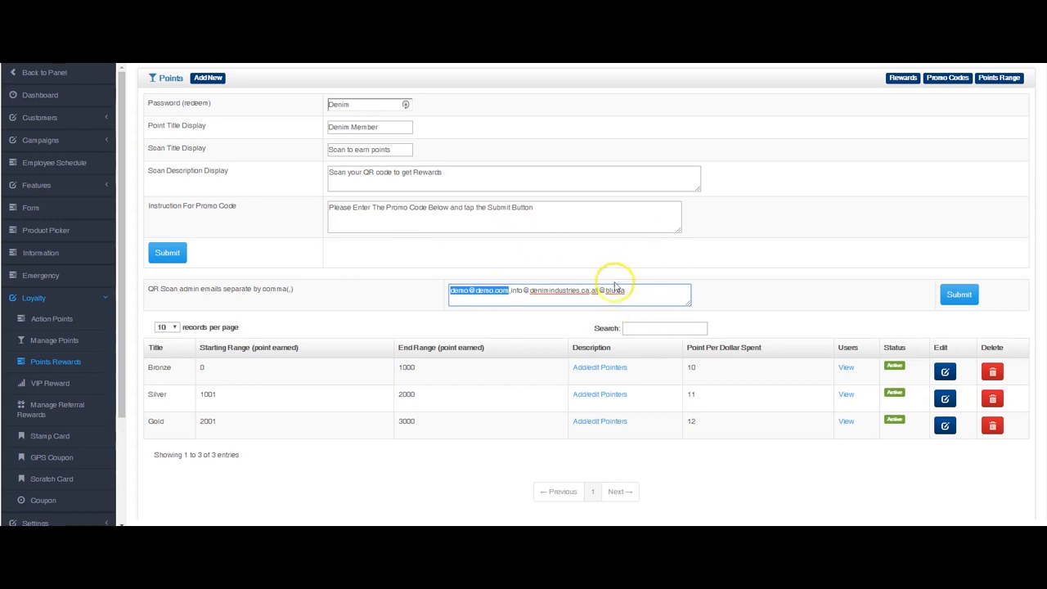
- Delete the Val15 promo code from the promo codes list and confirm its removal
click(947, 78)
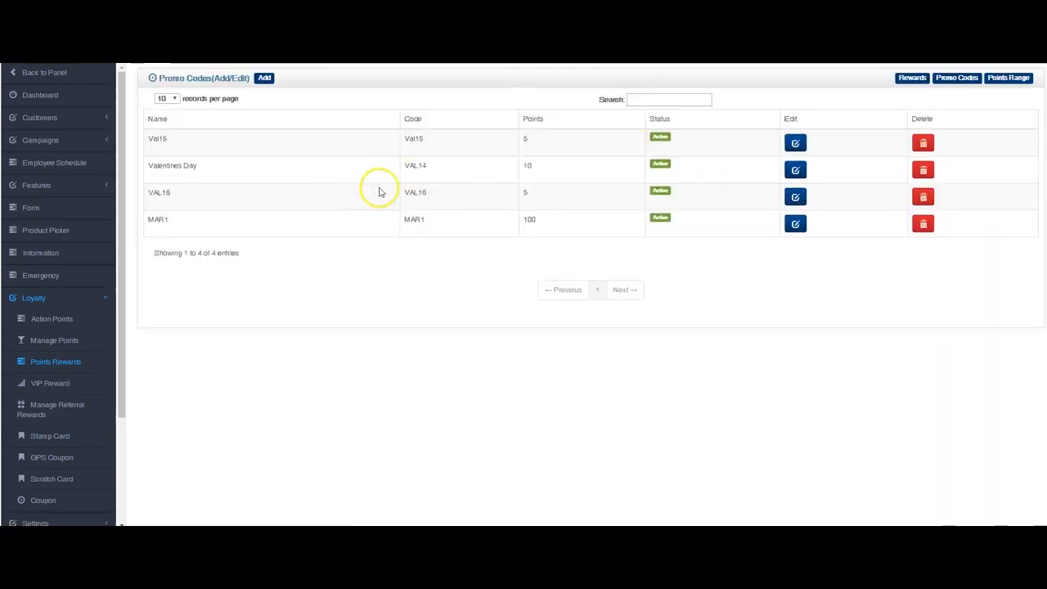
click(923, 143)
click(607, 308)
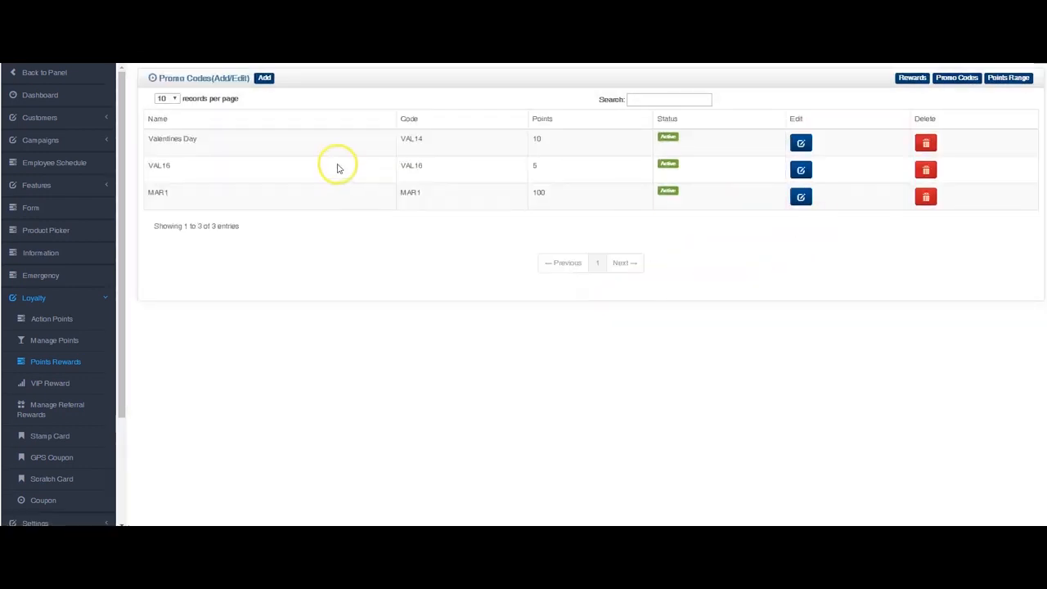
- Add an active St Patricks Day promo code STP17 worth 100 points and submit it
click(265, 79)
click(317, 108)
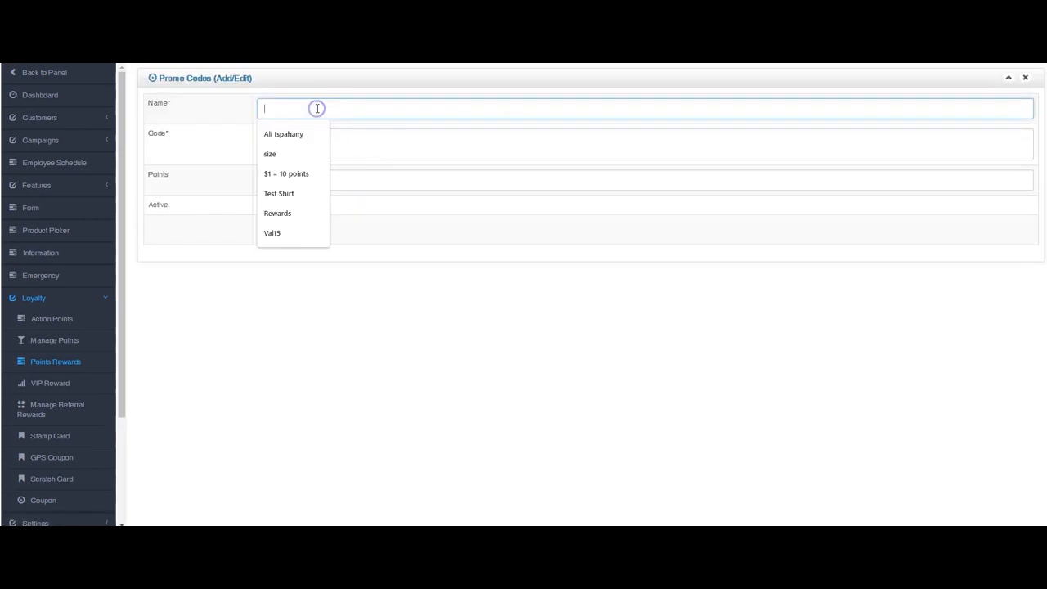
text(St patricks)
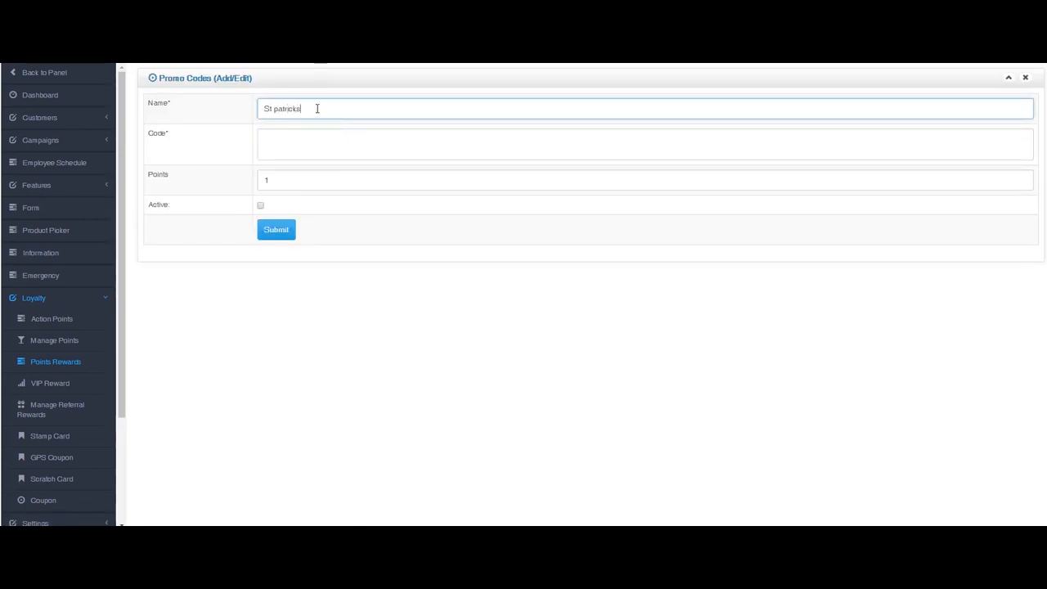
key(BackSpace)
key(BackSpace)
key(BackSpace)
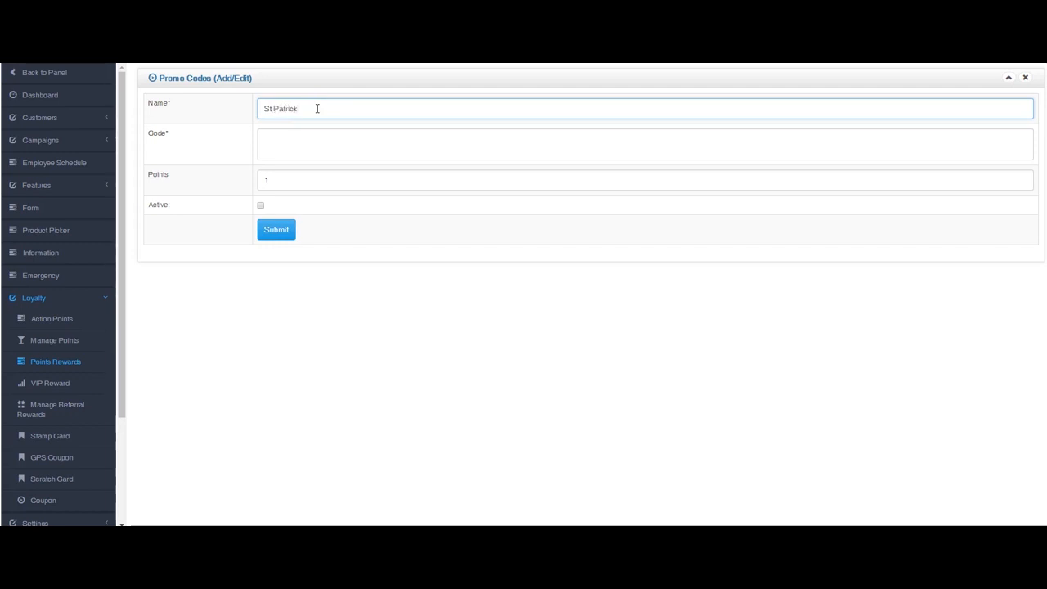
text(y)
key(Tab)
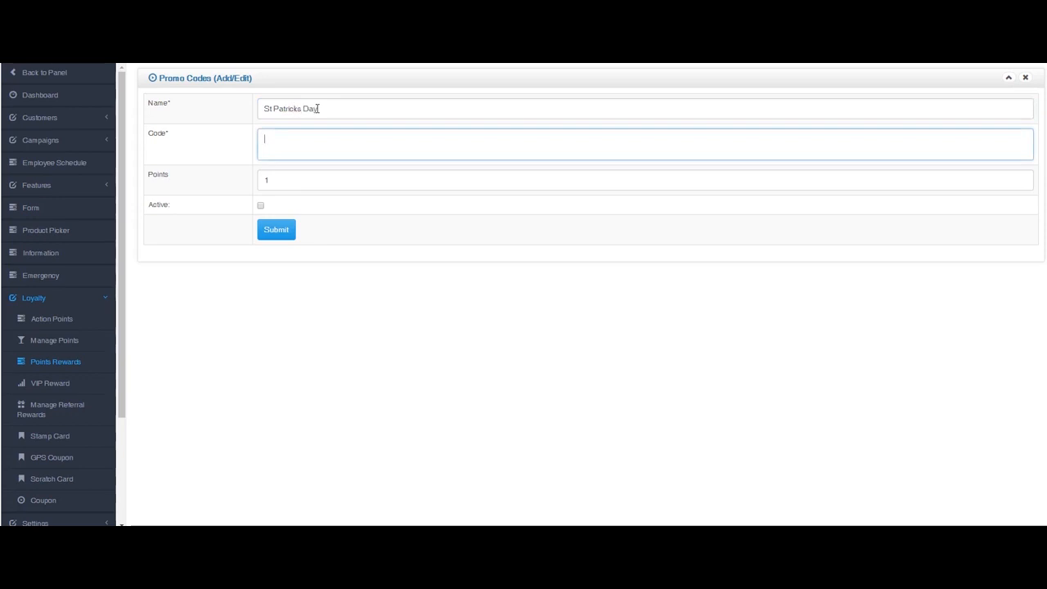
text(STP17)
key(Tab)
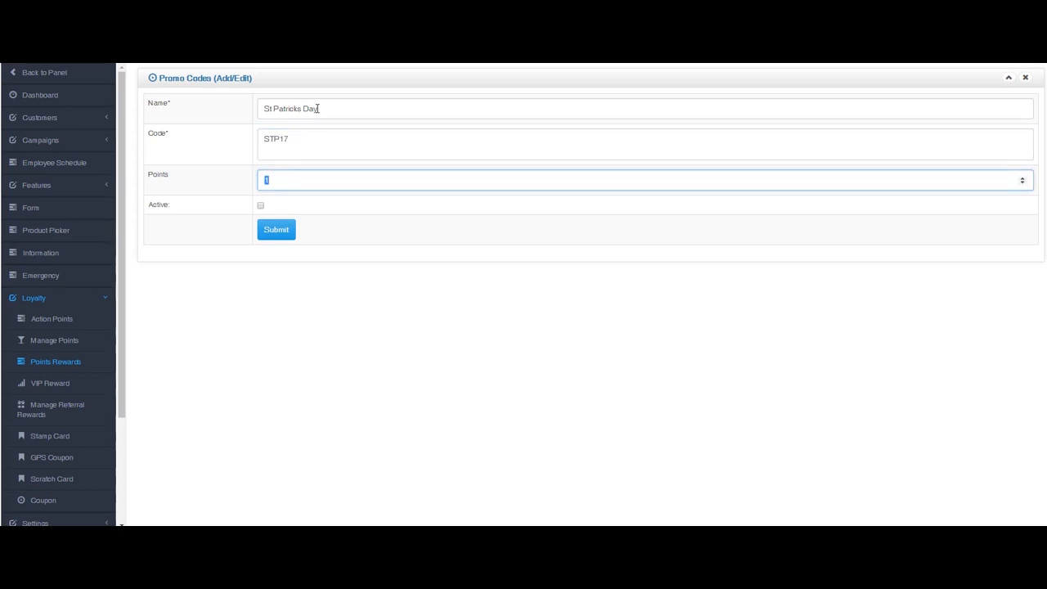
text(100)
key(Tab)
click(261, 207)
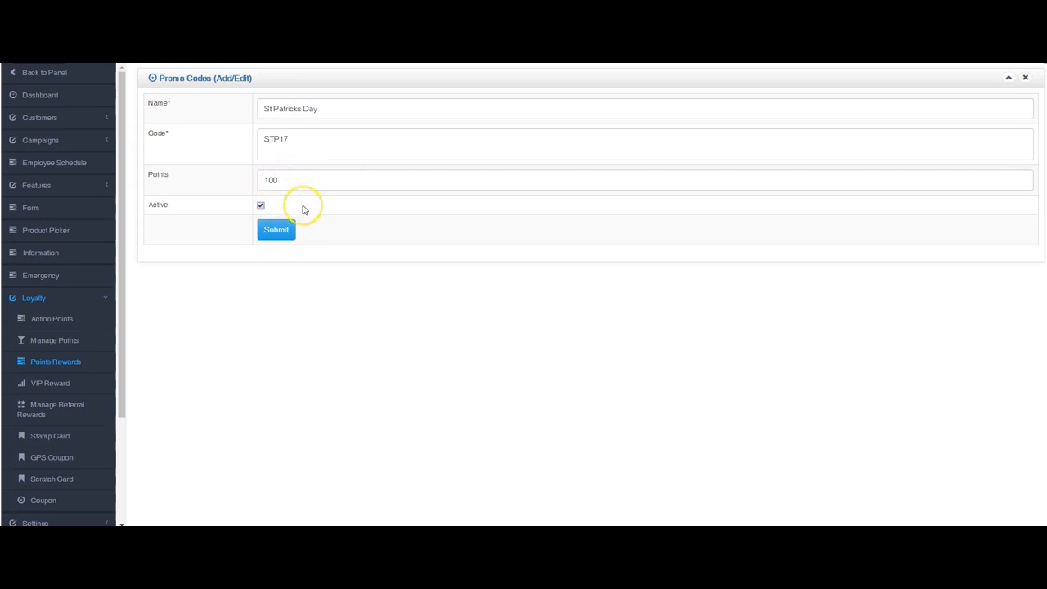
click(283, 229)
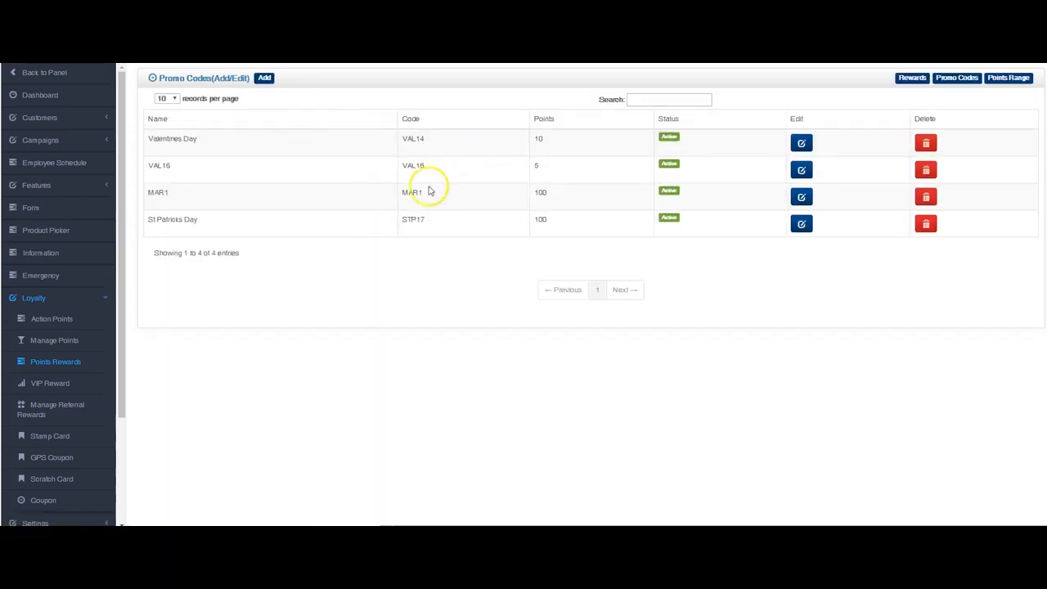
- View the points range, return to Rewards, then collapse Loyalty and expand Settings in the sidebar
click(1008, 77)
click(903, 78)
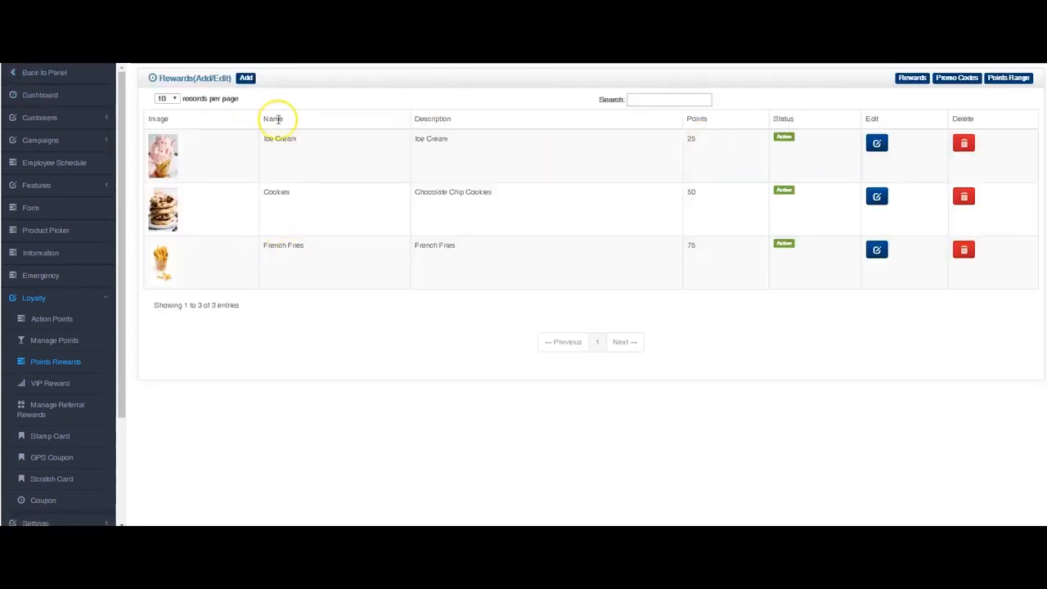
click(61, 297)
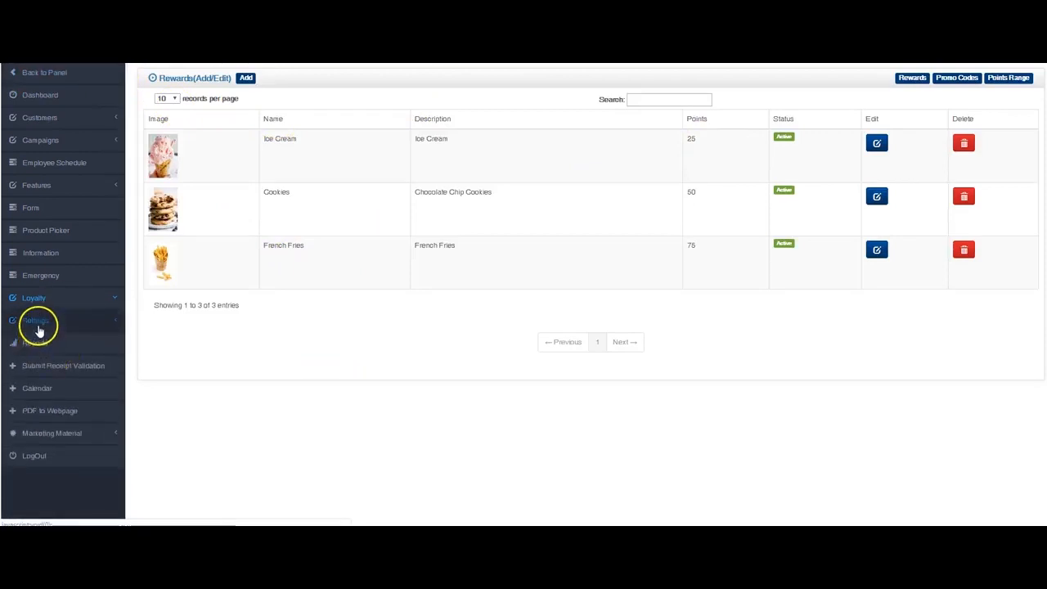
click(37, 320)
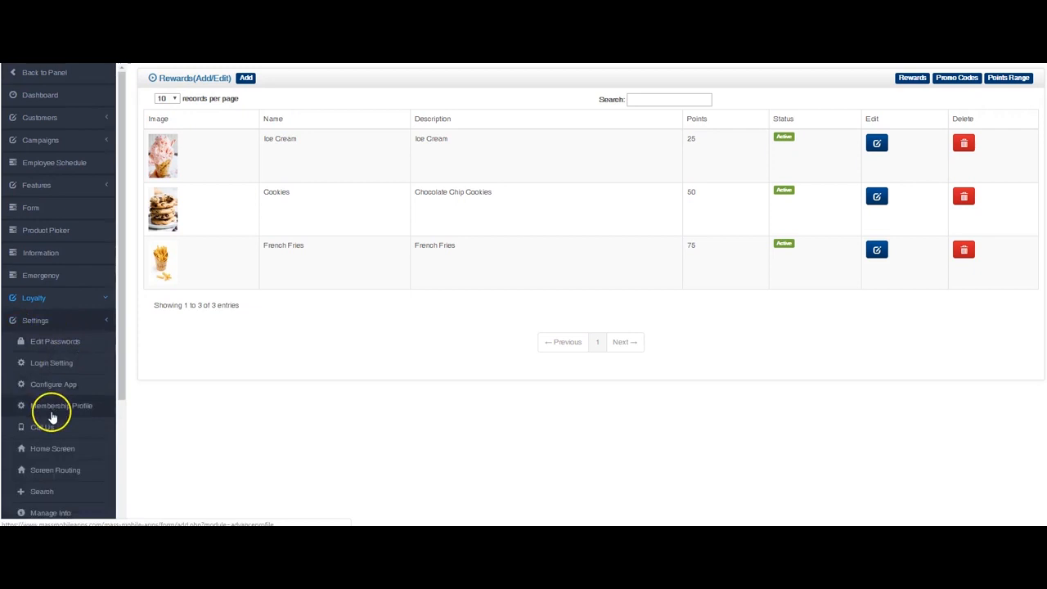
- Start a new home screen tab using the sc.jpg QR code image
click(52, 448)
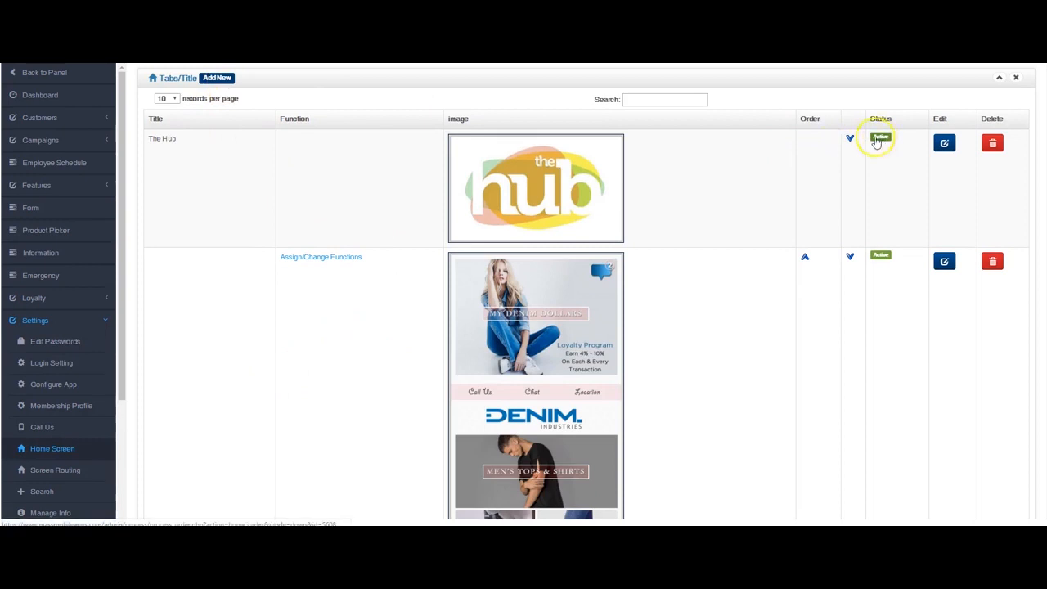
click(217, 77)
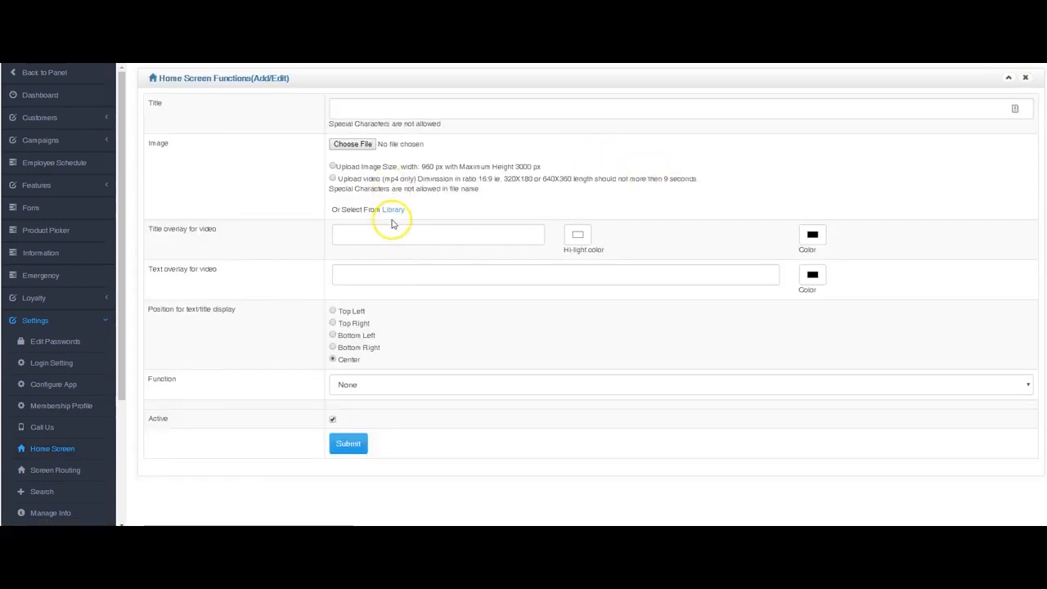
click(352, 144)
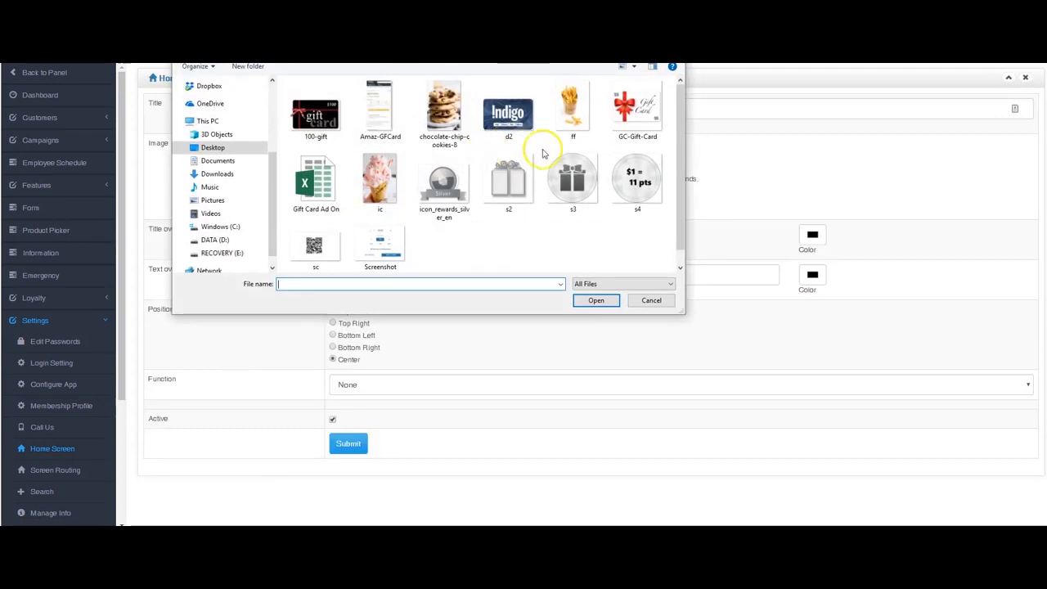
double_click(315, 246)
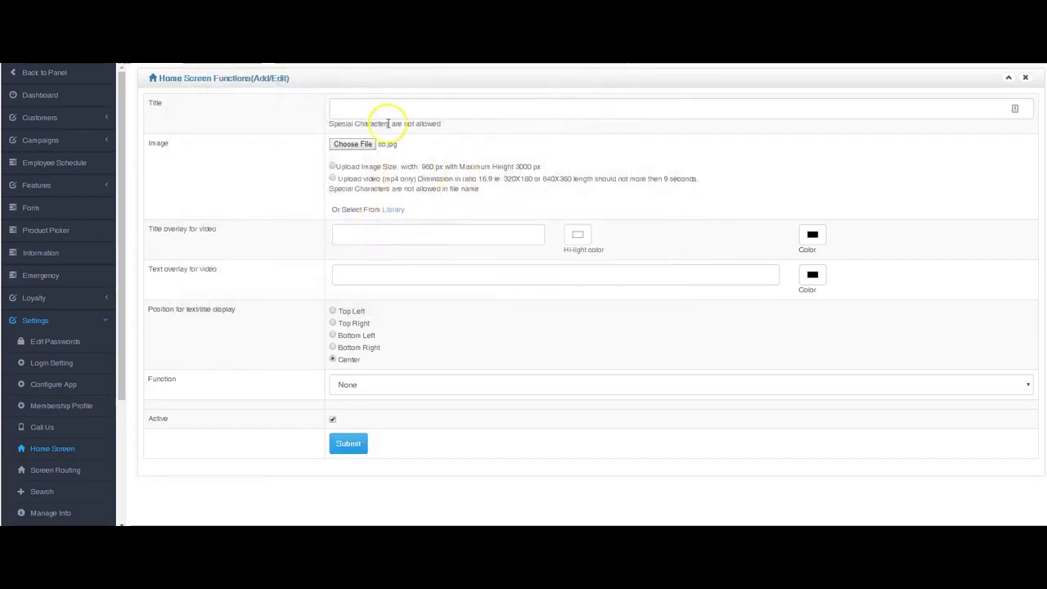
- Title the tab QR, set its function to Qr Scan for points, and submit it
click(338, 107)
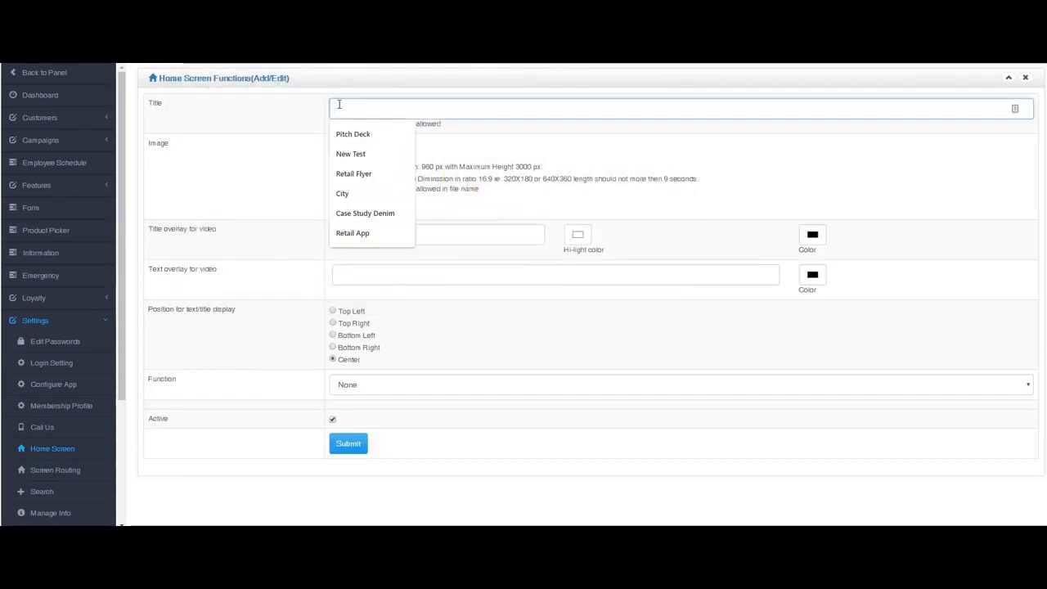
text(d)
text(R)
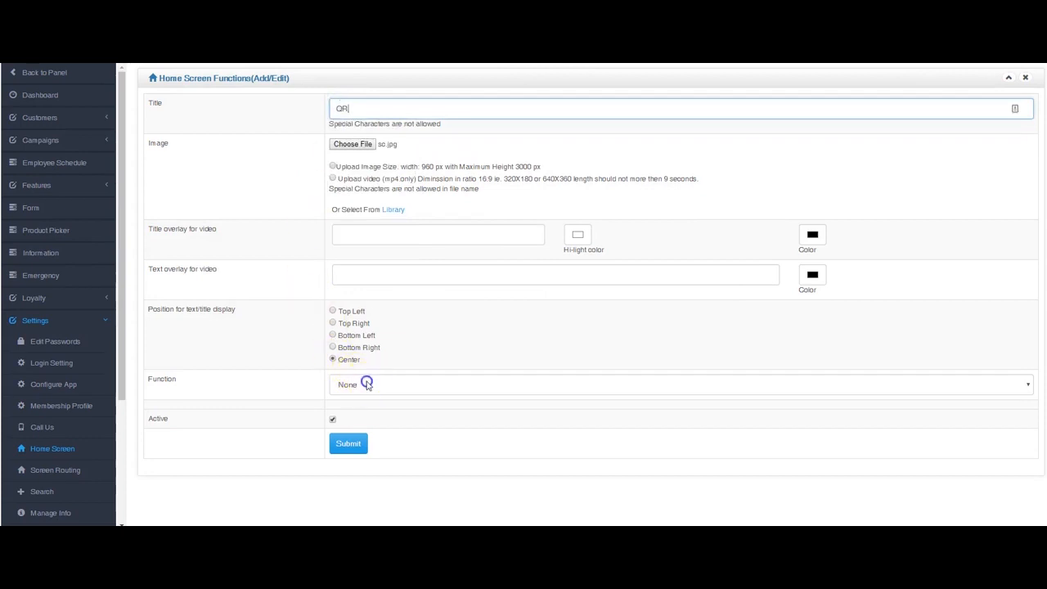
click(363, 385)
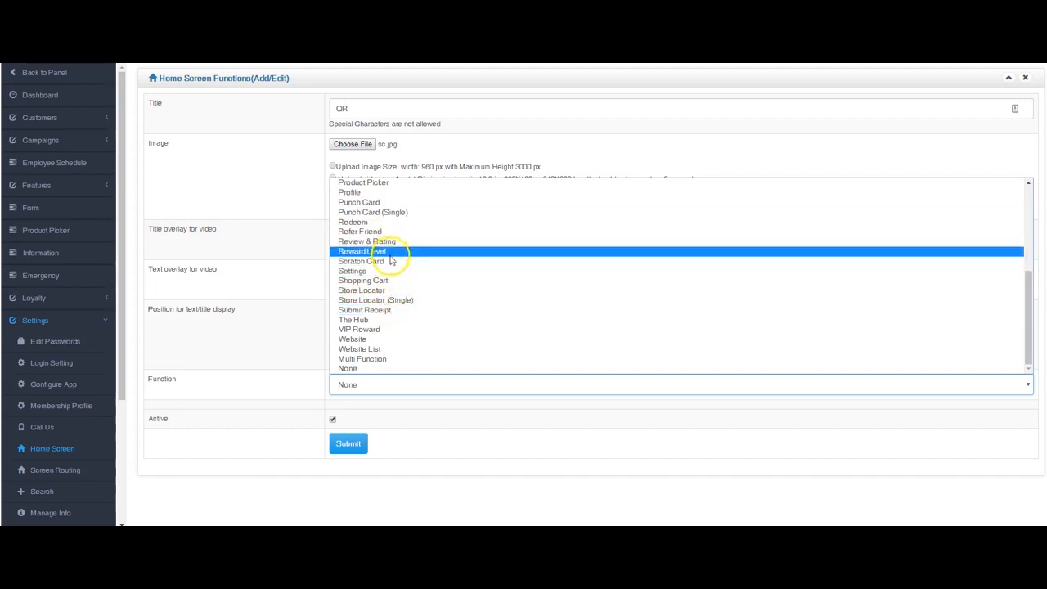
scroll(385, 302, up, 4)
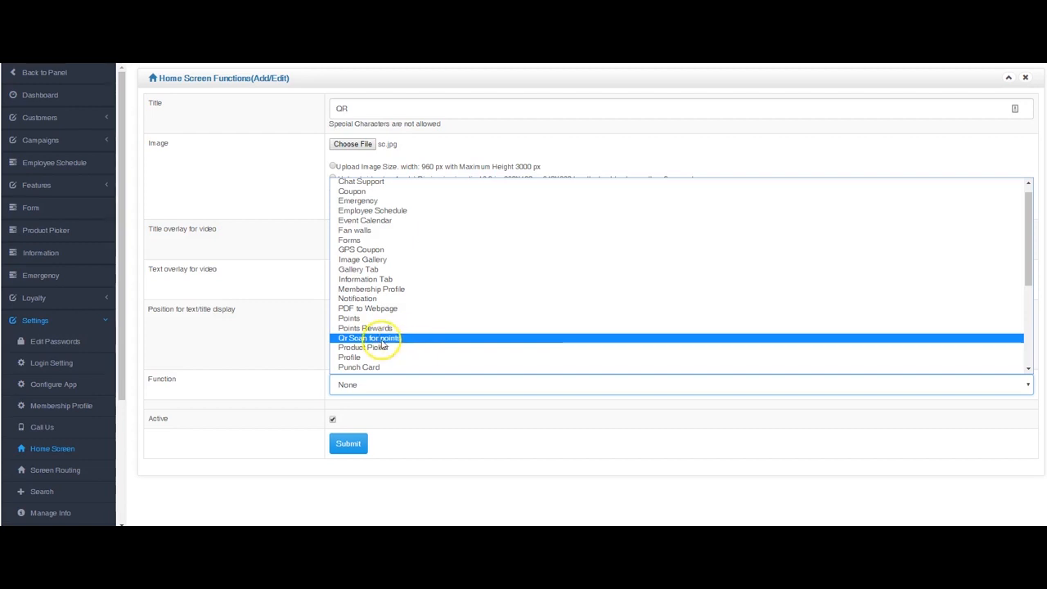
click(384, 338)
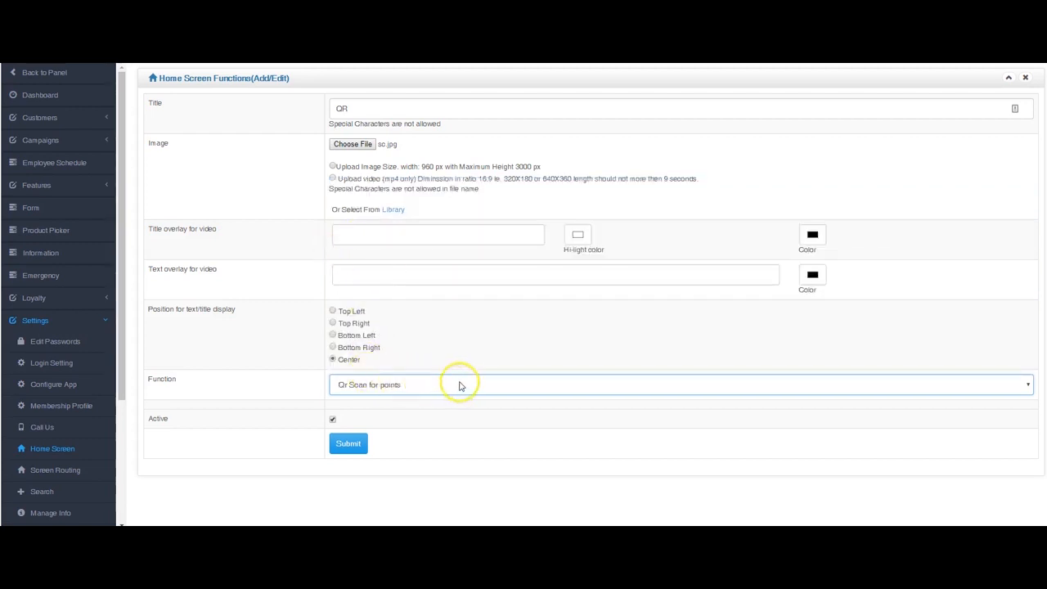
click(348, 443)
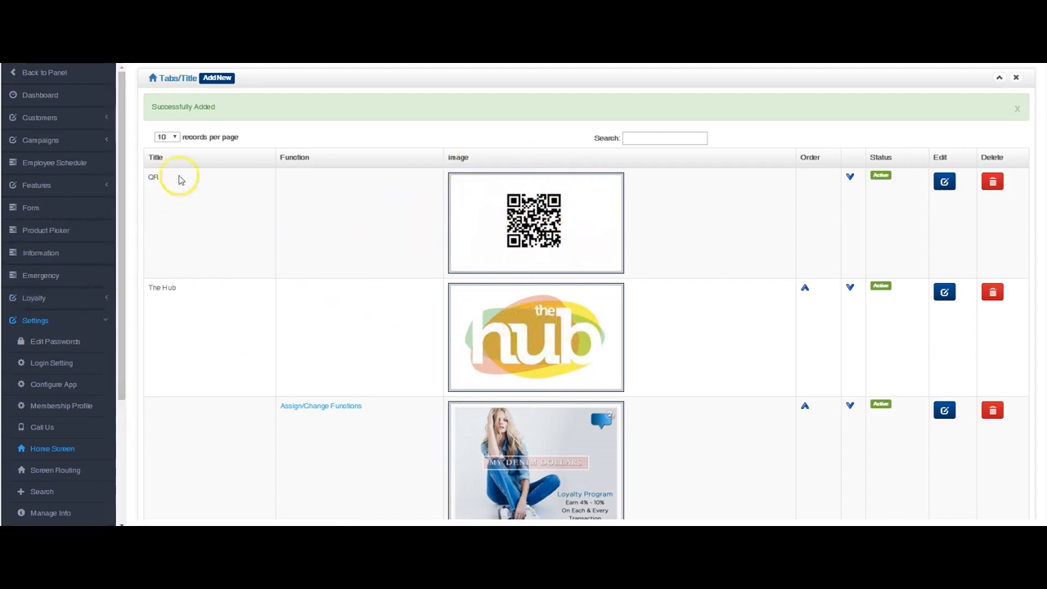
scroll(375, 317, down, 2)
scroll(375, 317, down, 1)
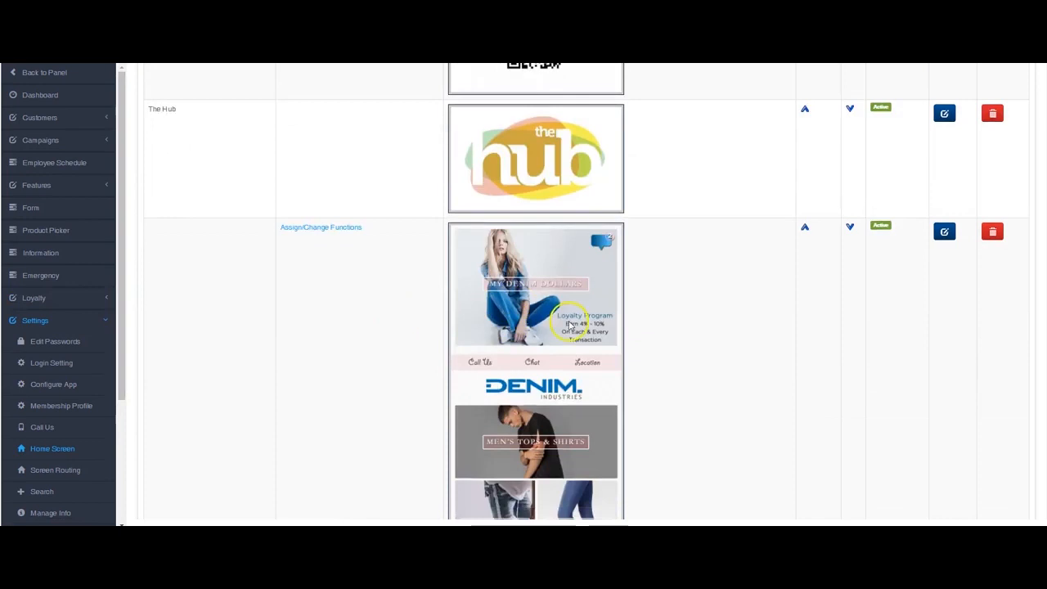
scroll(507, 295, down, 3)
scroll(556, 244, down, 2)
scroll(556, 243, down, 3)
scroll(531, 278, down, 3)
scroll(524, 294, down, 3)
scroll(515, 318, down, 2)
scroll(516, 317, up, 3)
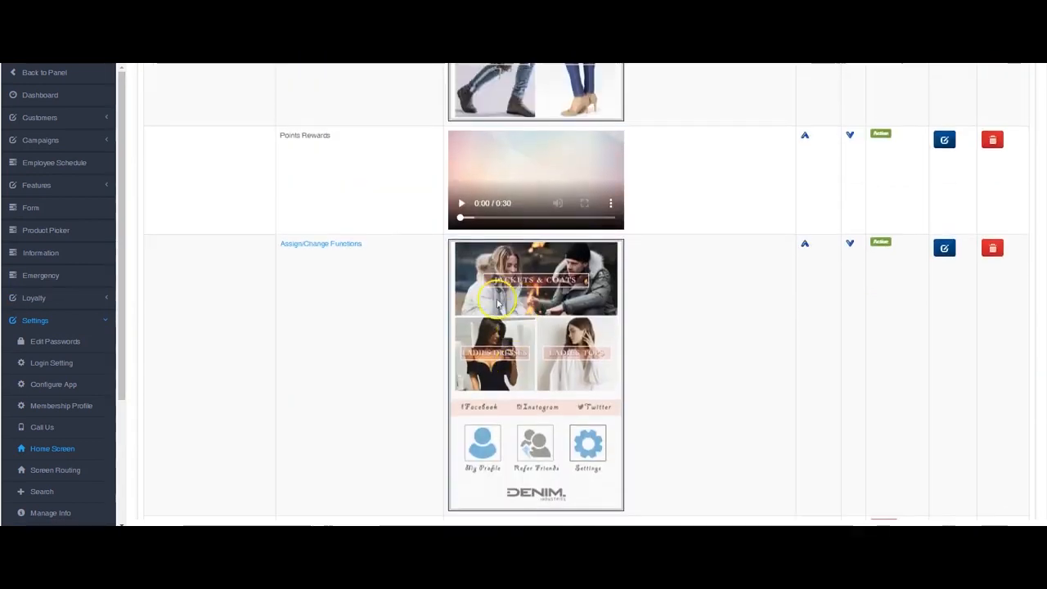
scroll(530, 321, down, 1)
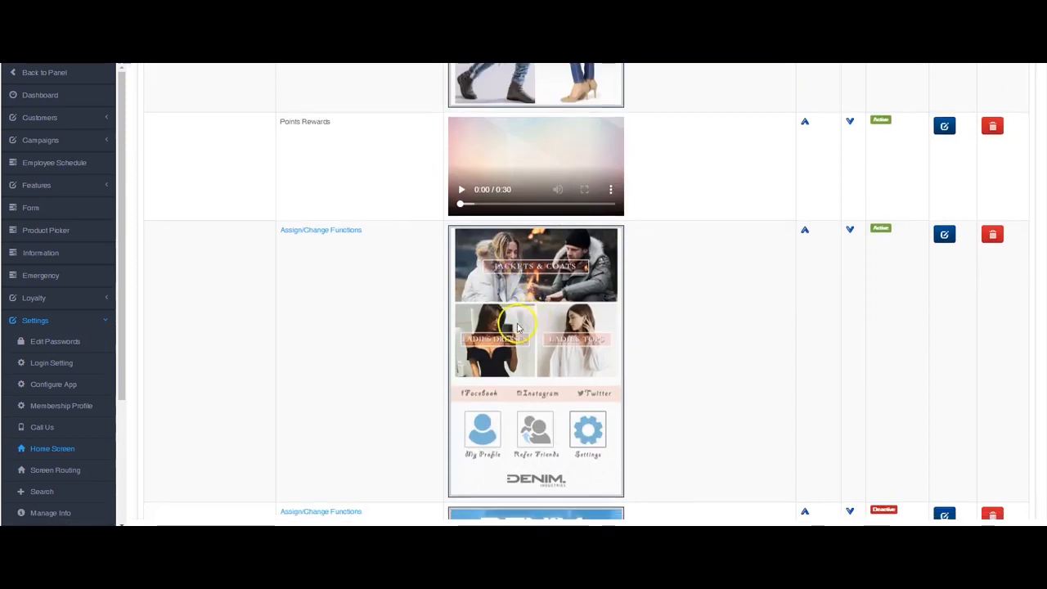
scroll(530, 321, up, 2)
scroll(516, 319, down, 1)
scroll(503, 317, up, 4)
scroll(503, 317, up, 3)
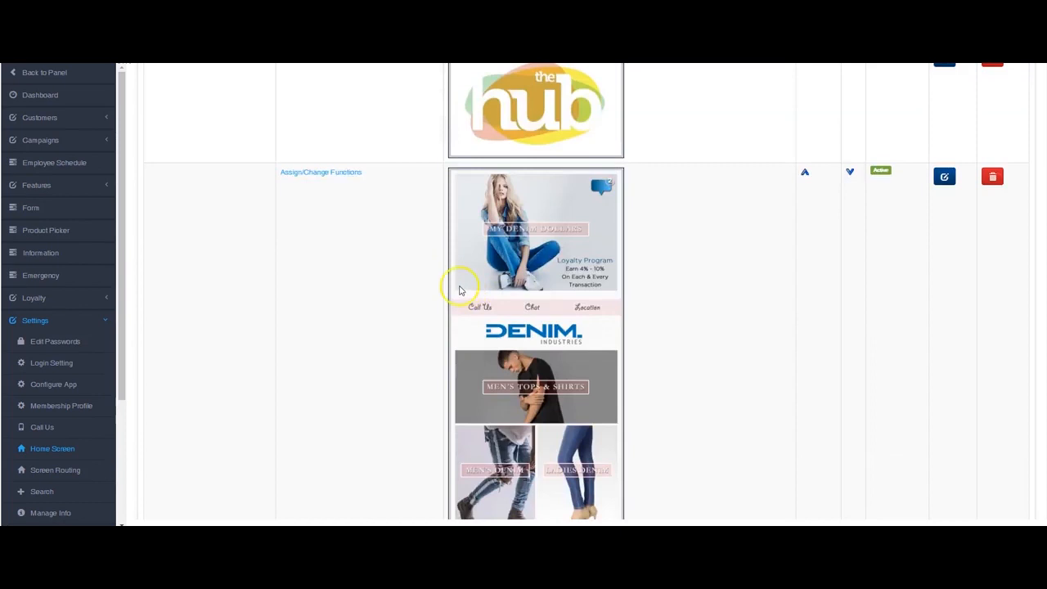
scroll(400, 213, up, 4)
scroll(380, 247, down, 2)
- Assign the Points Rewards function to the Denim screen's My Rewards banner and submit the layout
click(344, 241)
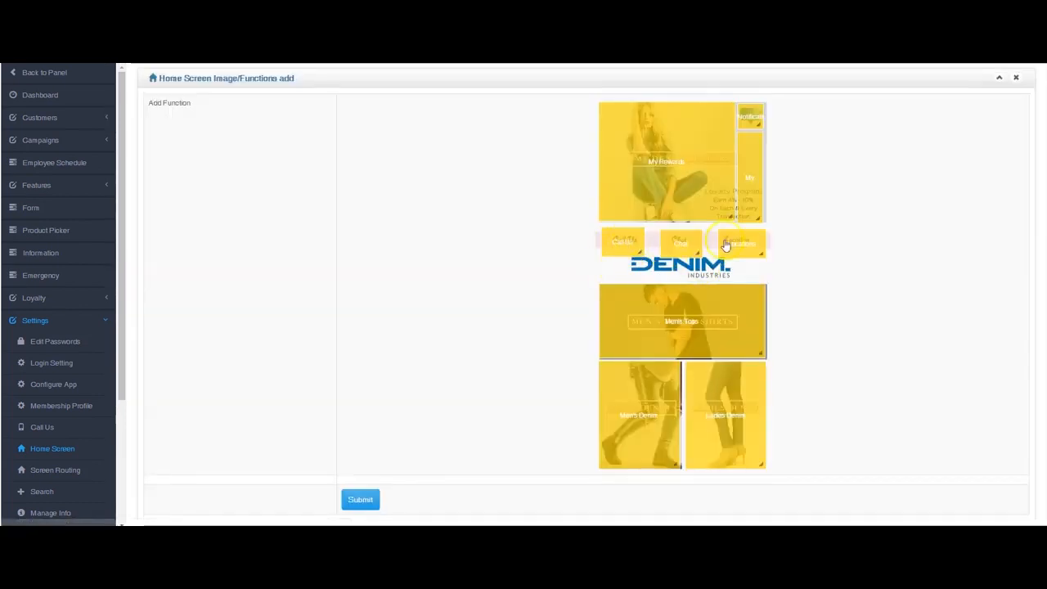
click(650, 152)
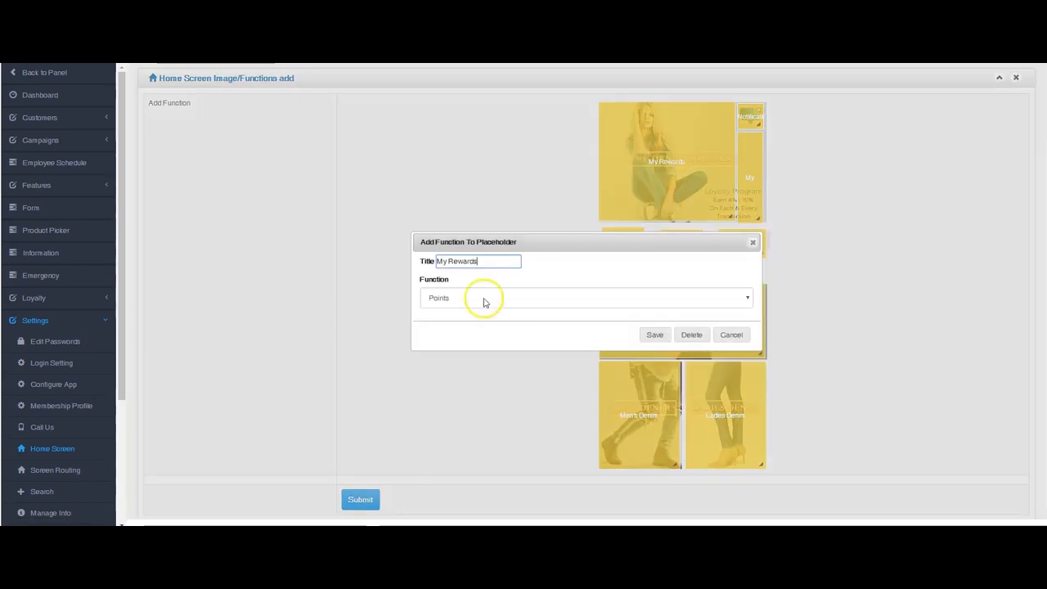
click(471, 299)
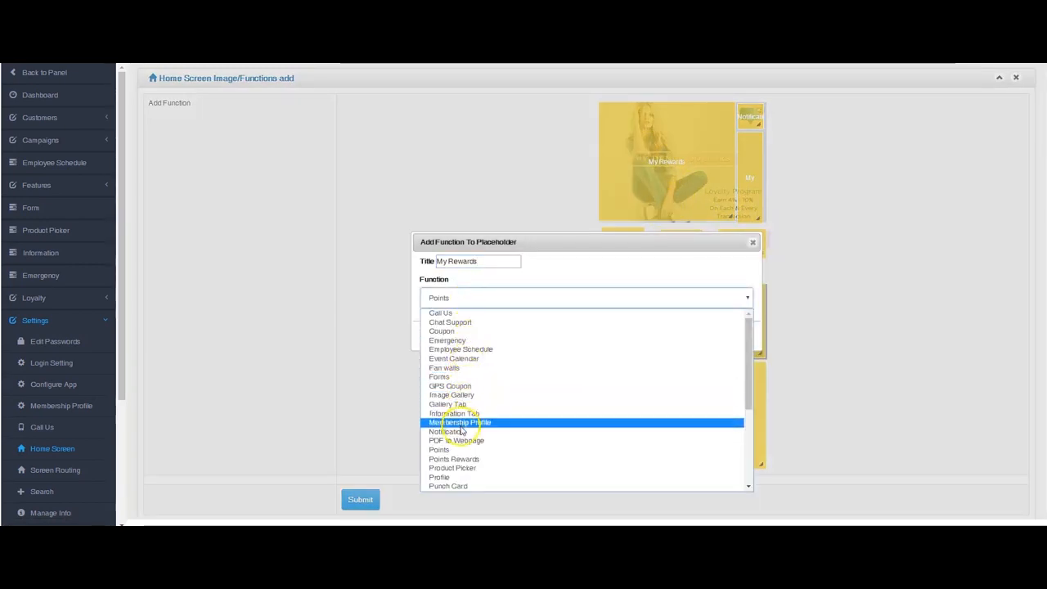
click(463, 459)
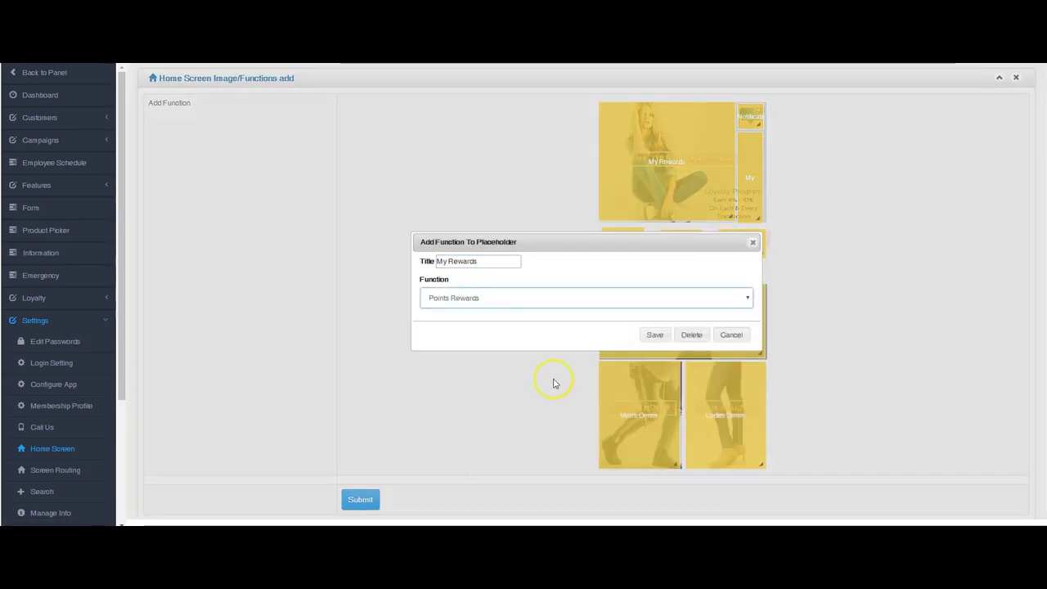
click(651, 334)
click(360, 500)
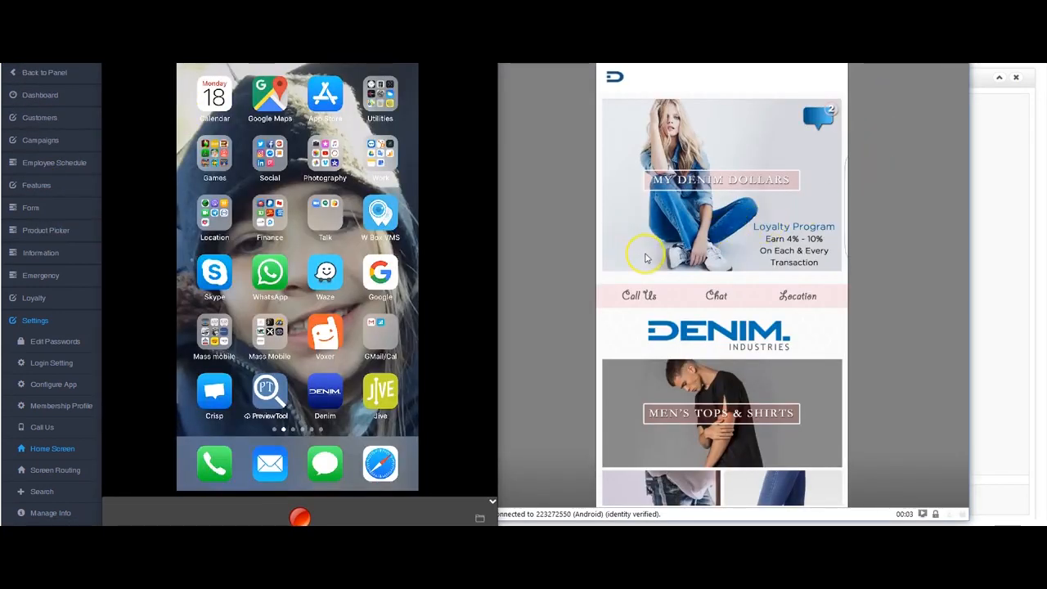
- Open My Rewards on the Android phone (0.72 points) and view the Silver tier's benefits
click(718, 178)
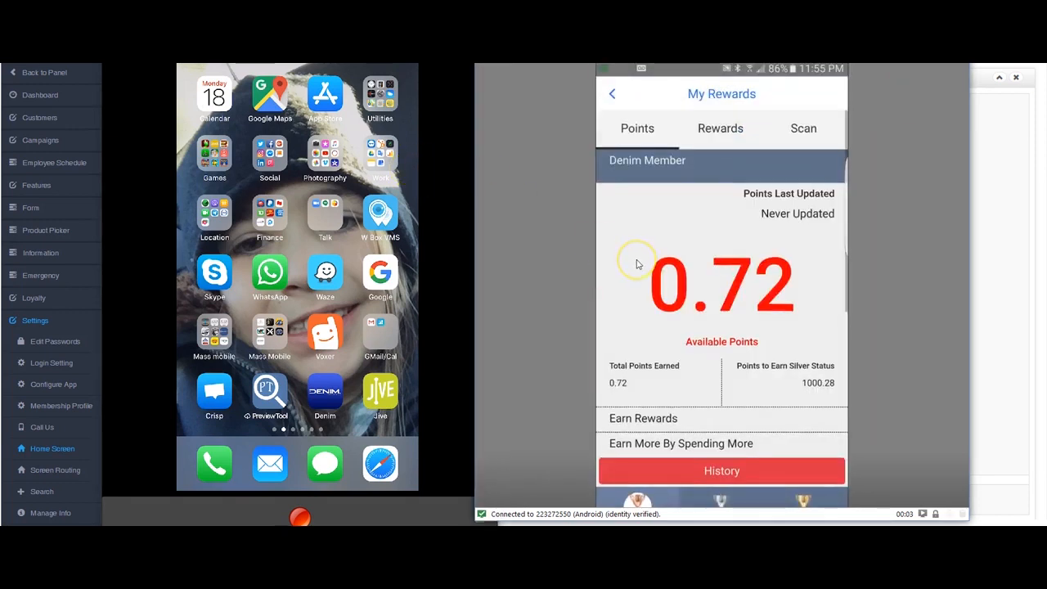
scroll(640, 264, down, 5)
scroll(636, 259, down, 4)
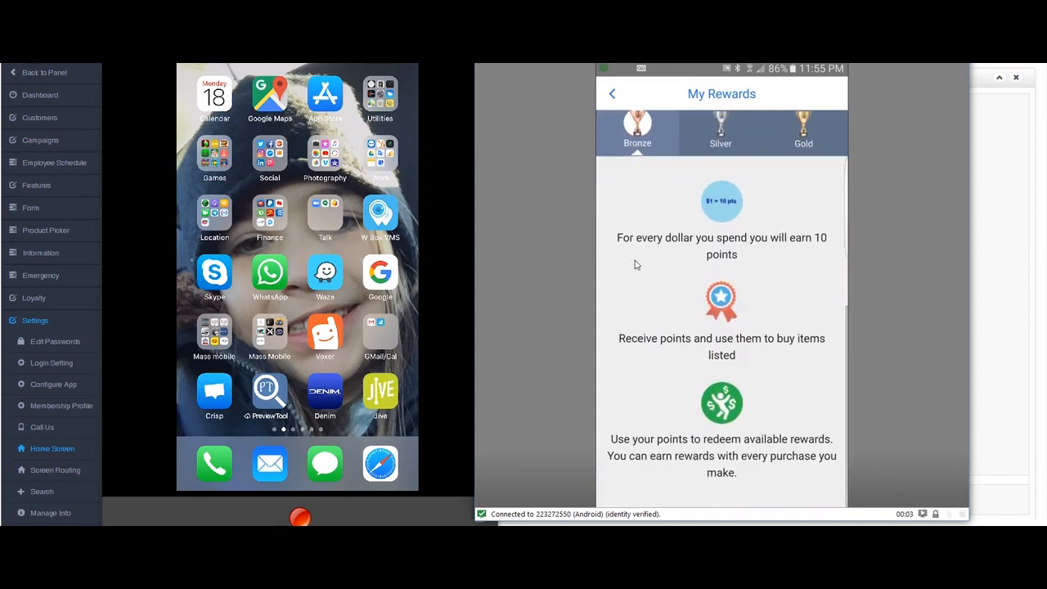
scroll(719, 250, up, 2)
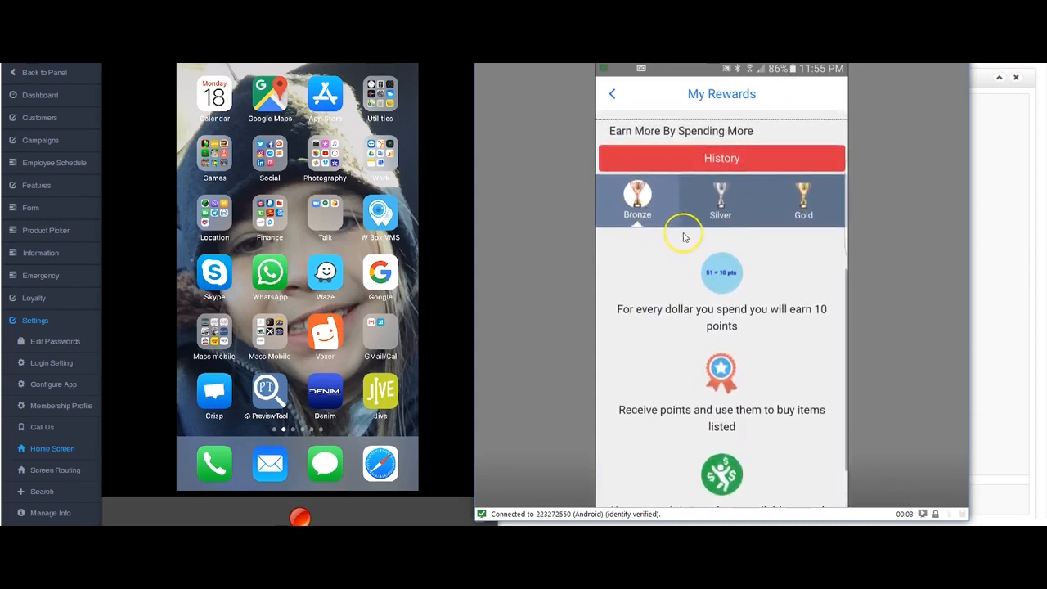
scroll(685, 237, up, 3)
click(709, 274)
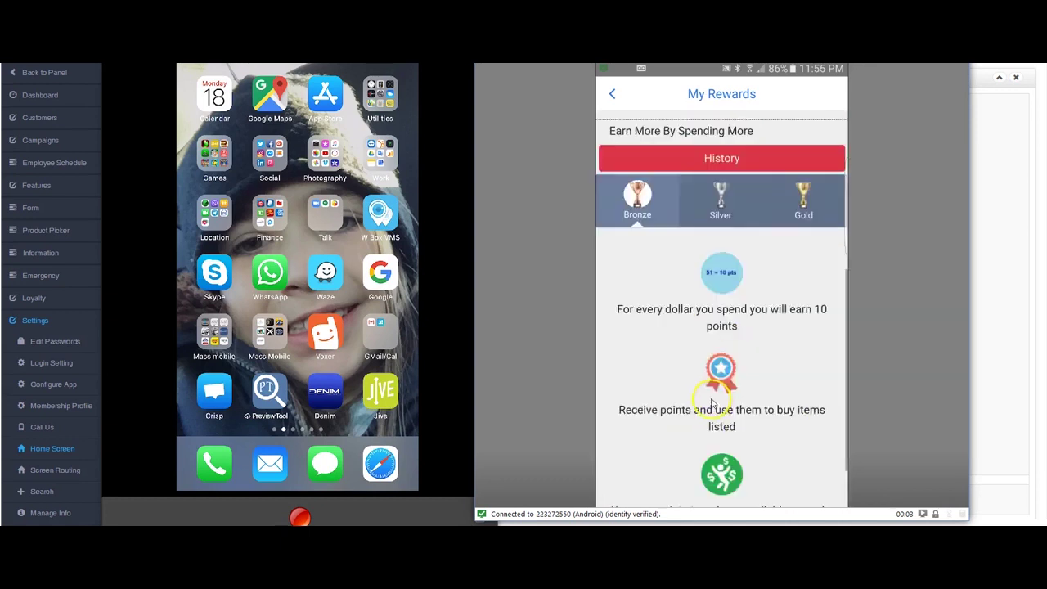
scroll(714, 401, down, 2)
scroll(720, 405, up, 5)
scroll(726, 419, down, 3)
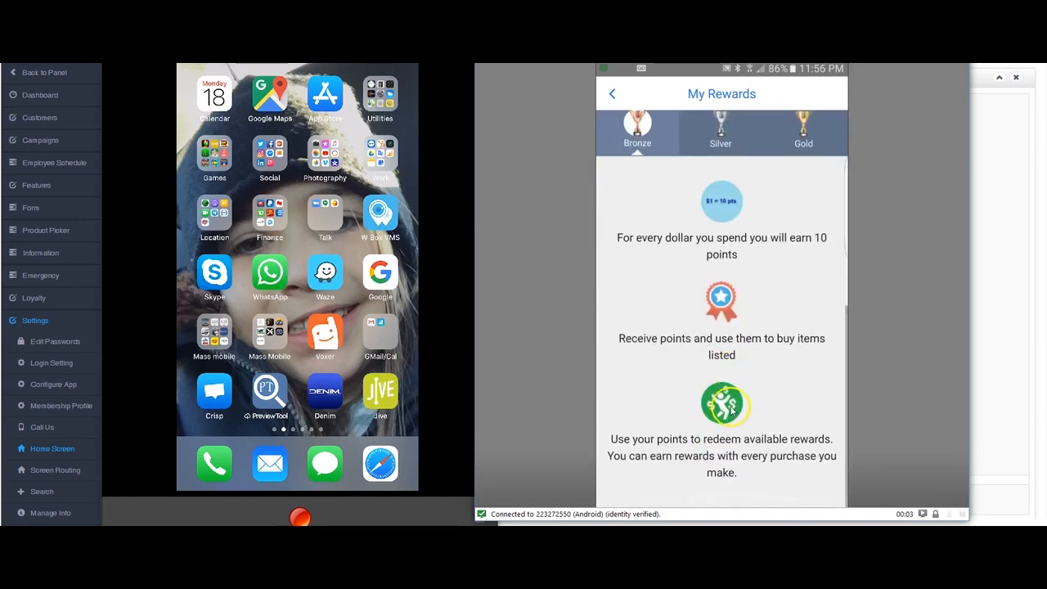
scroll(720, 400, up, 2)
scroll(704, 371, up, 5)
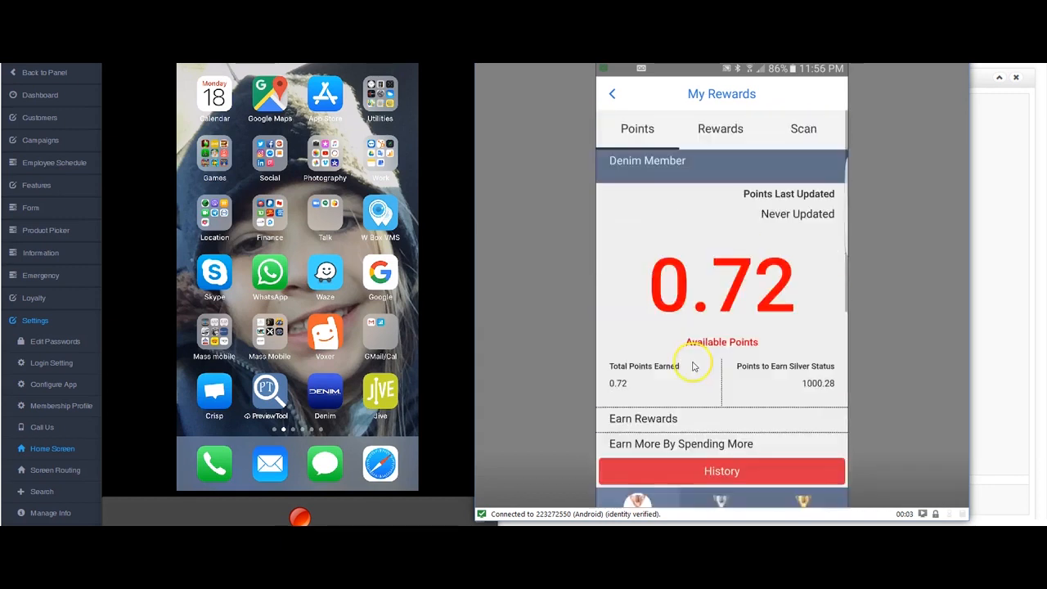
- Browse the Ice Cream reward, then redeem promo code STP17 to add 100 points to the balance
click(683, 347)
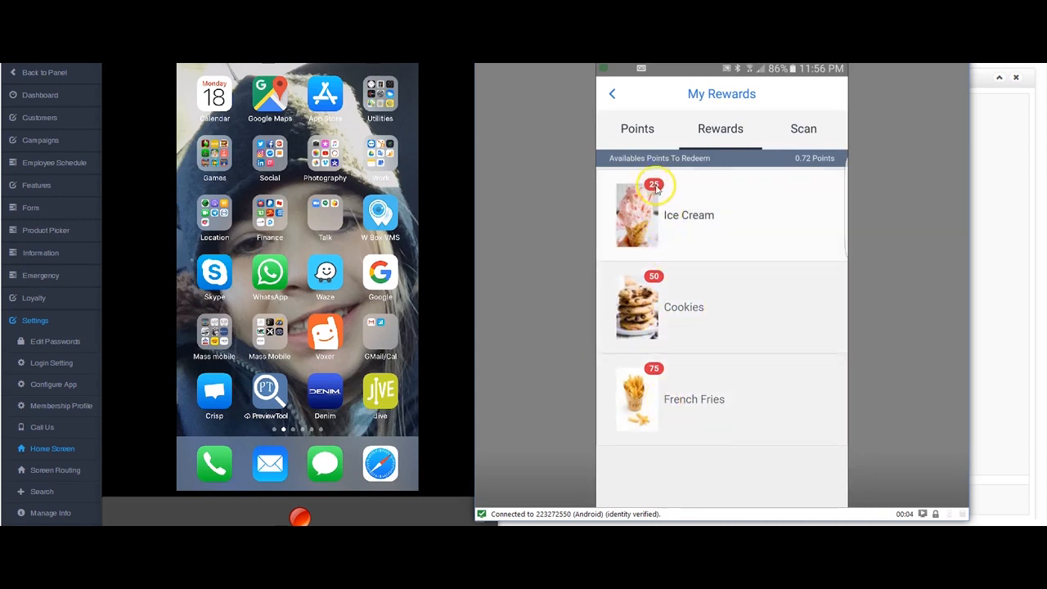
click(694, 221)
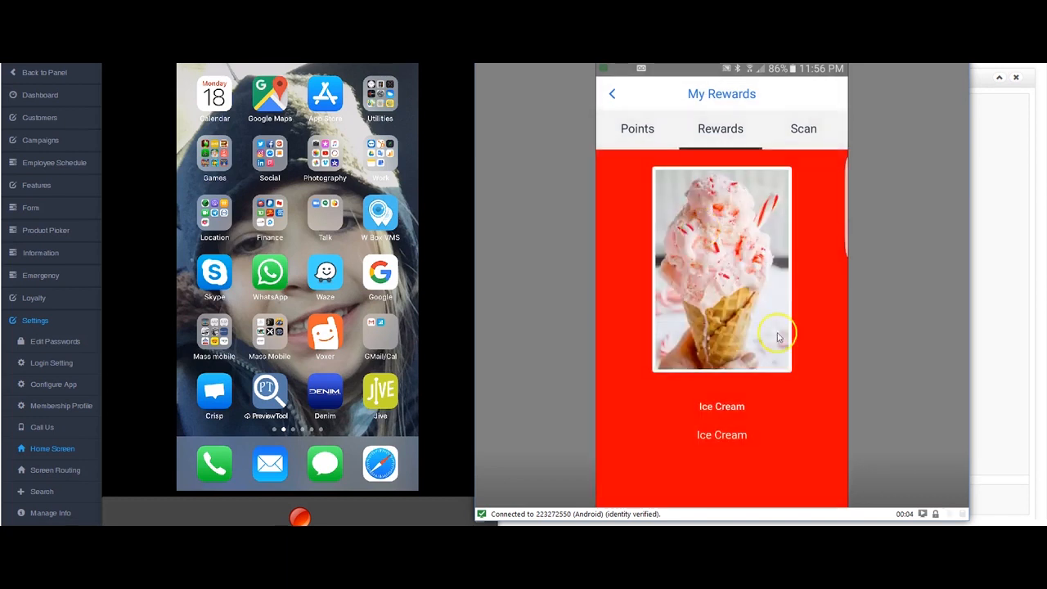
scroll(749, 458, down, 2)
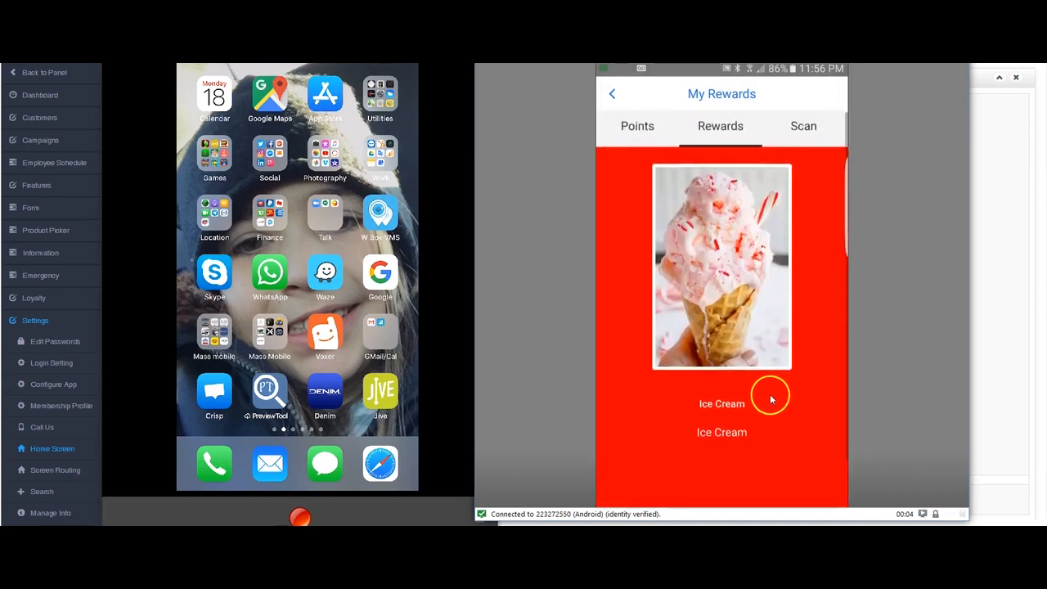
scroll(769, 398, up, 2)
drag(769, 398, 769, 397)
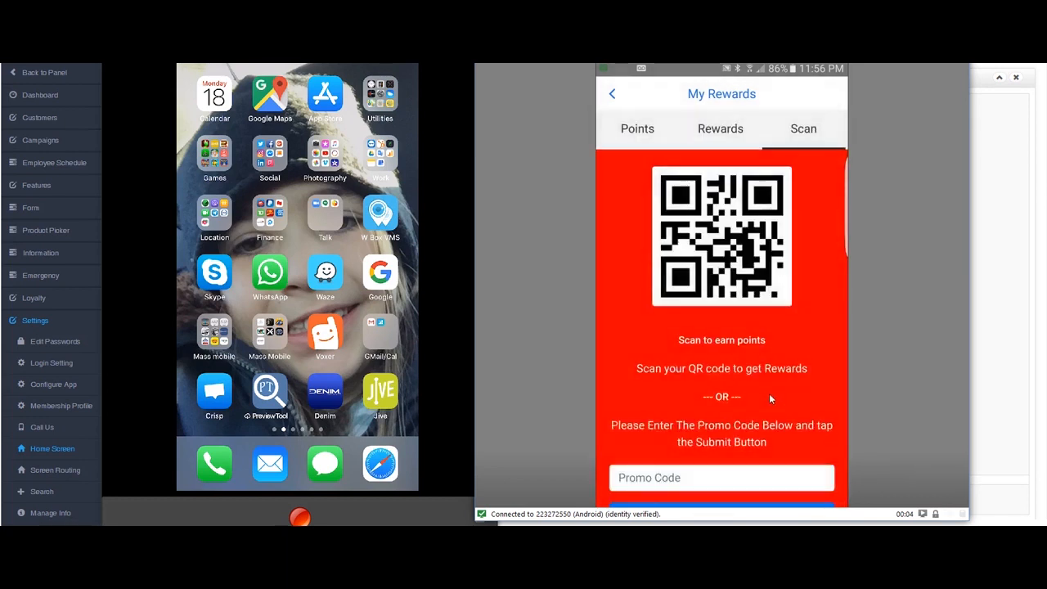
scroll(769, 399, down, 3)
scroll(769, 399, up, 2)
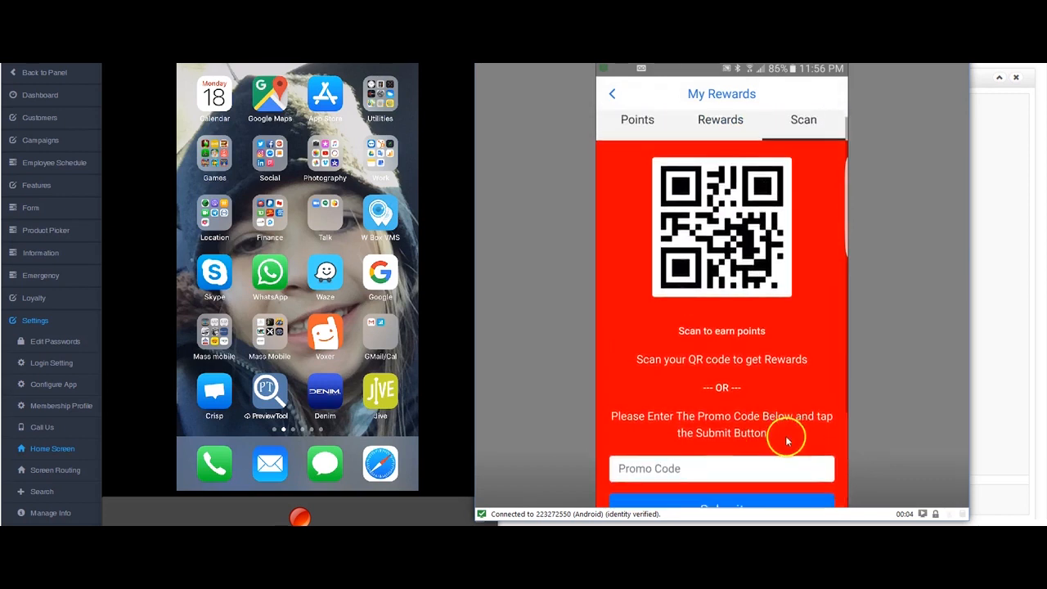
scroll(787, 440, down, 1)
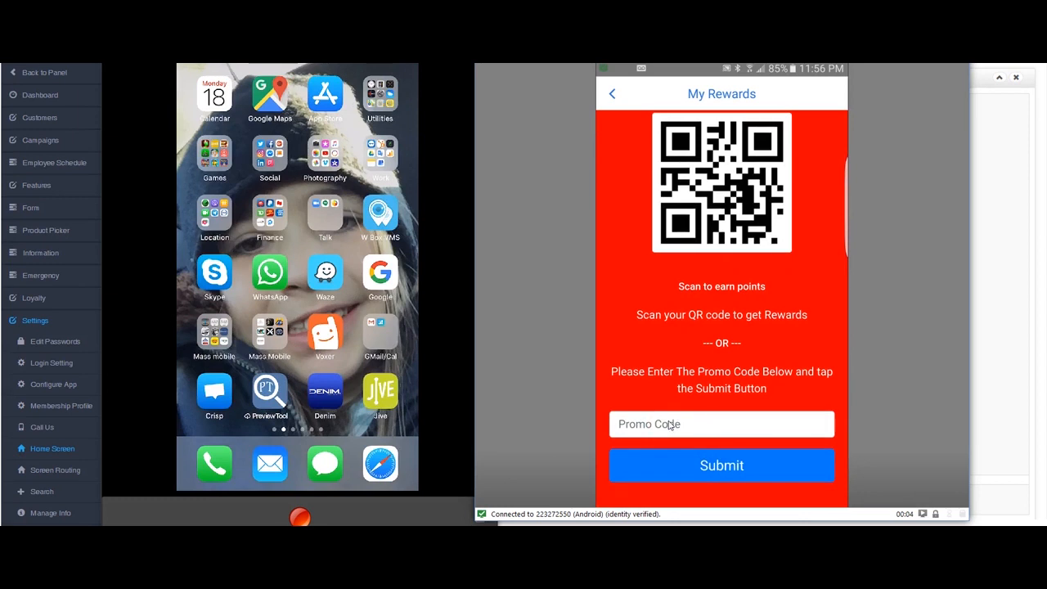
click(671, 425)
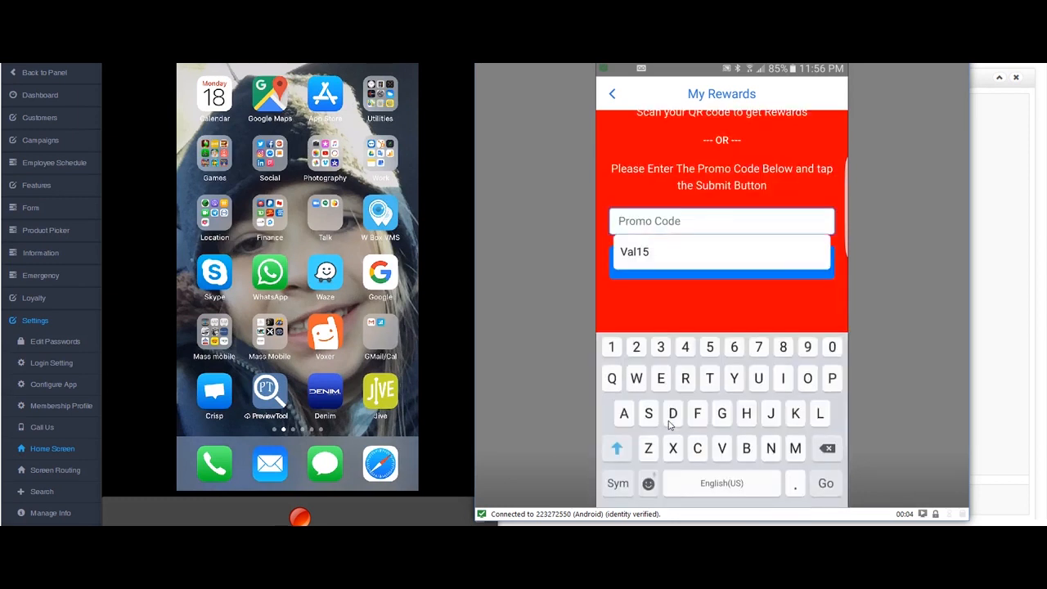
text(STP17)
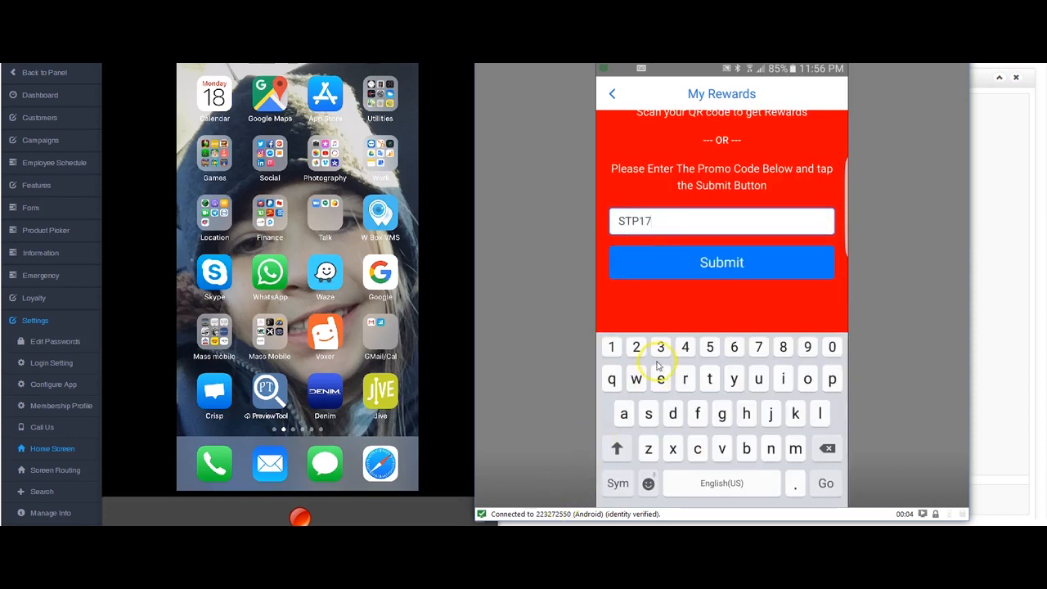
key(Return)
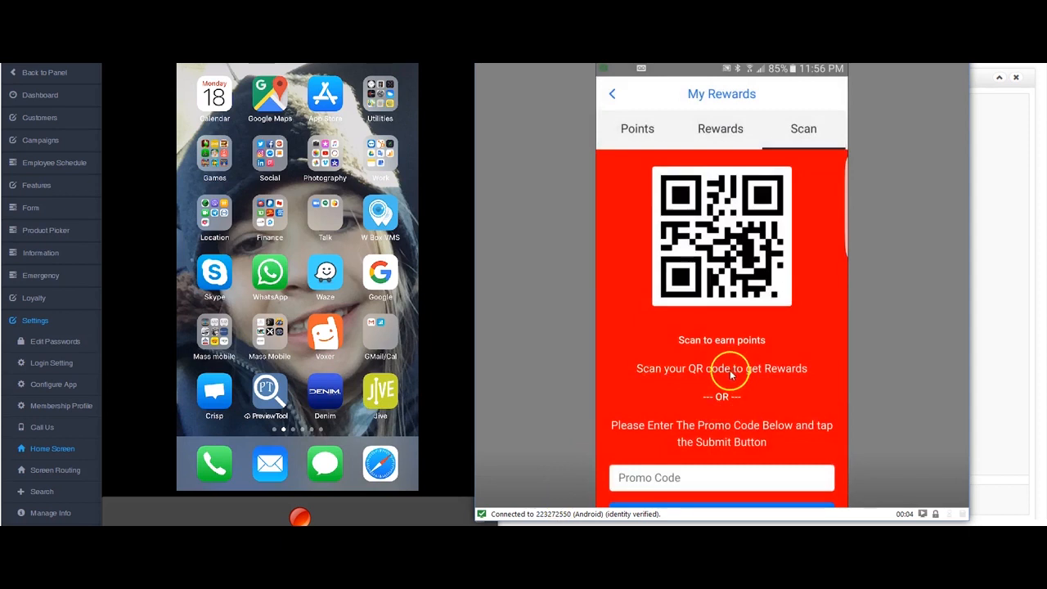
scroll(729, 374, down, 3)
scroll(728, 374, up, 3)
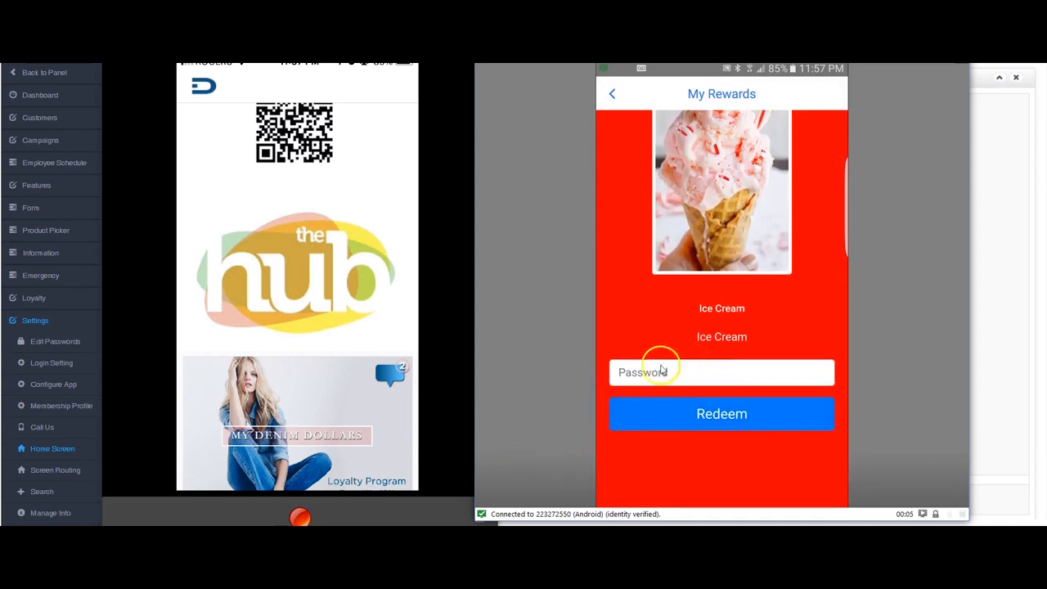
scroll(737, 337, up, 3)
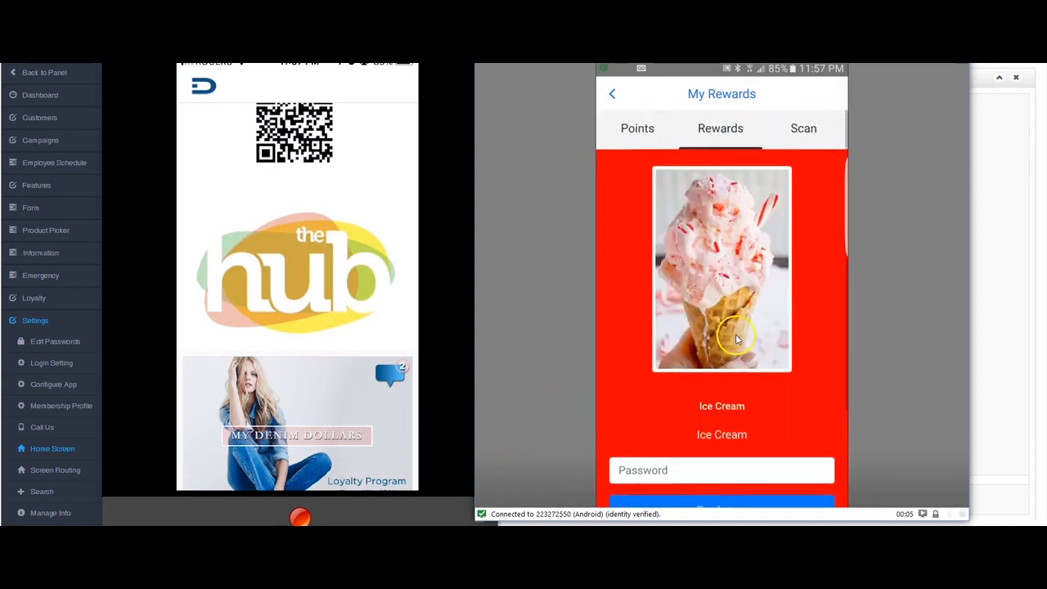
scroll(737, 337, down, 3)
scroll(708, 370, up, 3)
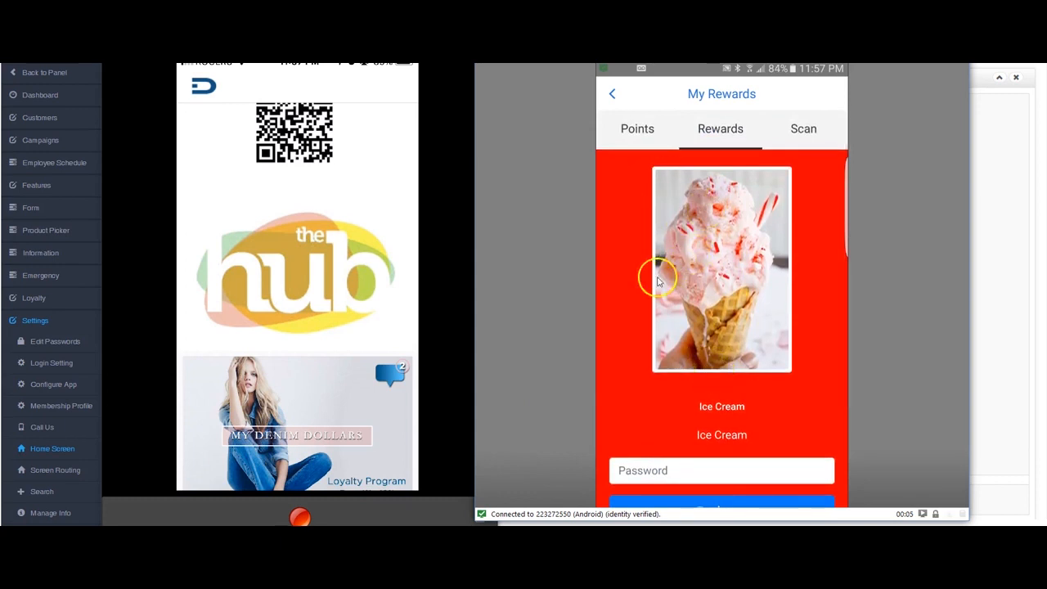
- Check the 300.72-point balance on the Points tab and return to the Ice Cream reward page
drag(650, 282, 624, 286)
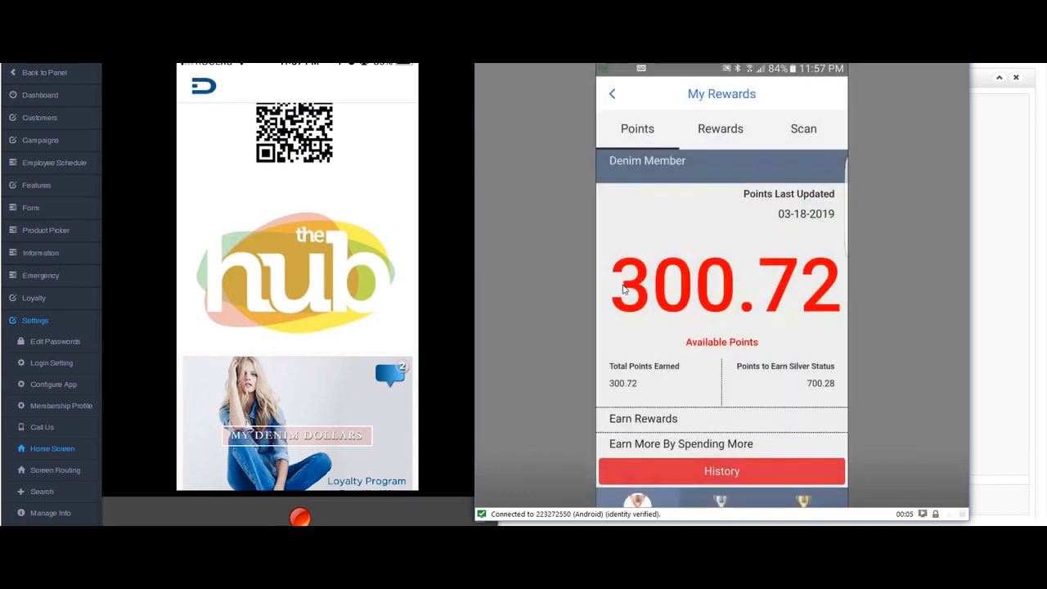
scroll(624, 288, down, 5)
scroll(623, 288, down, 3)
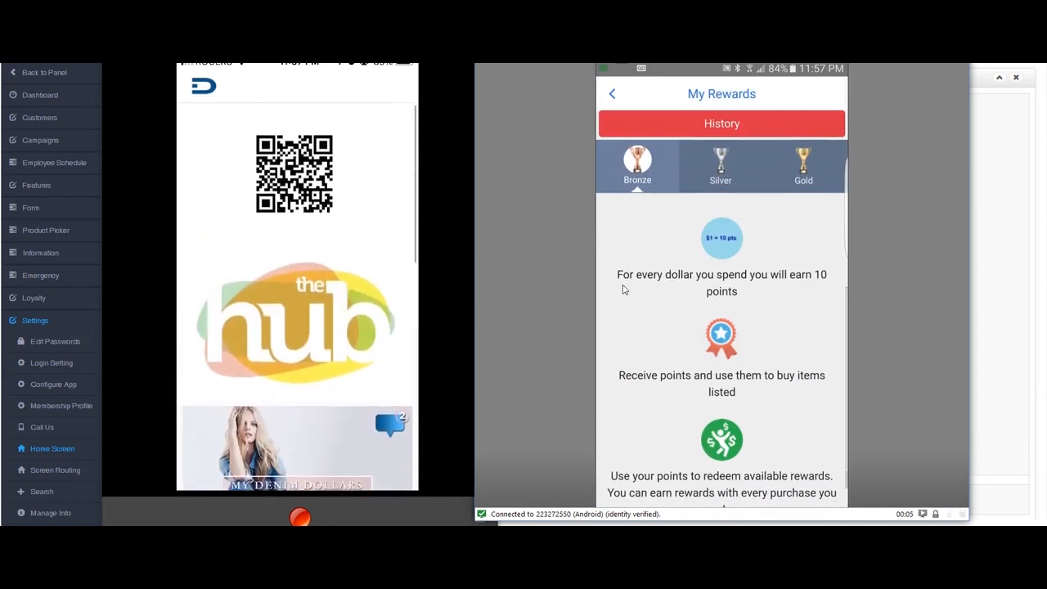
click(593, 303)
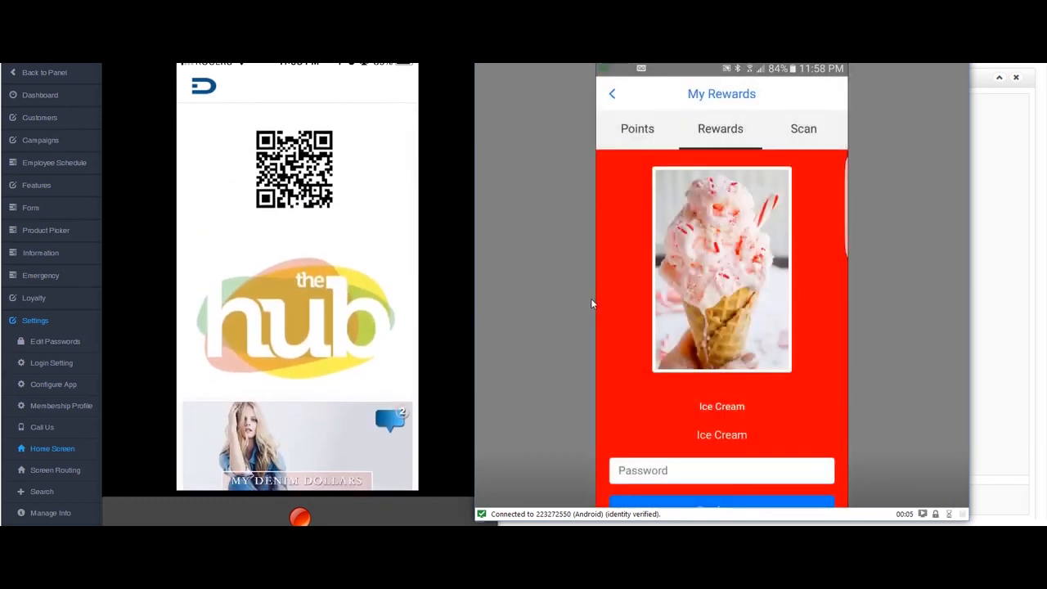